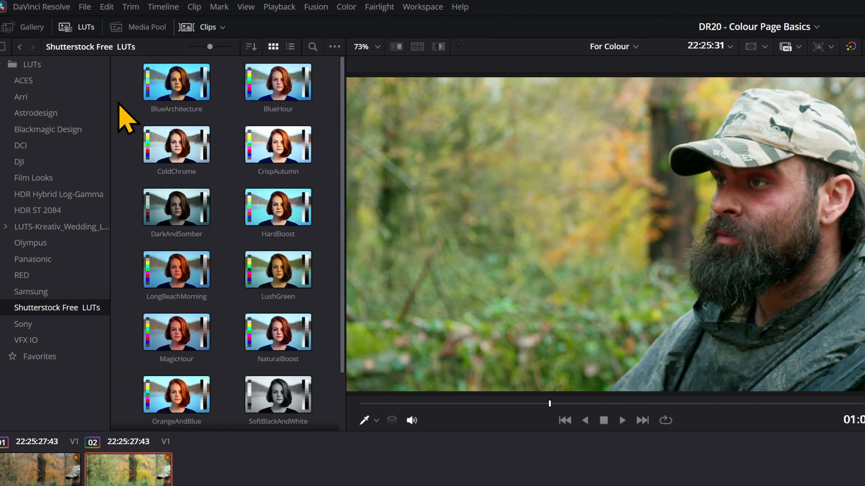
# Step: Delete all four nodes of the second clip's grade and hide the LUT browser and effects library
pyautogui.click(87, 30)
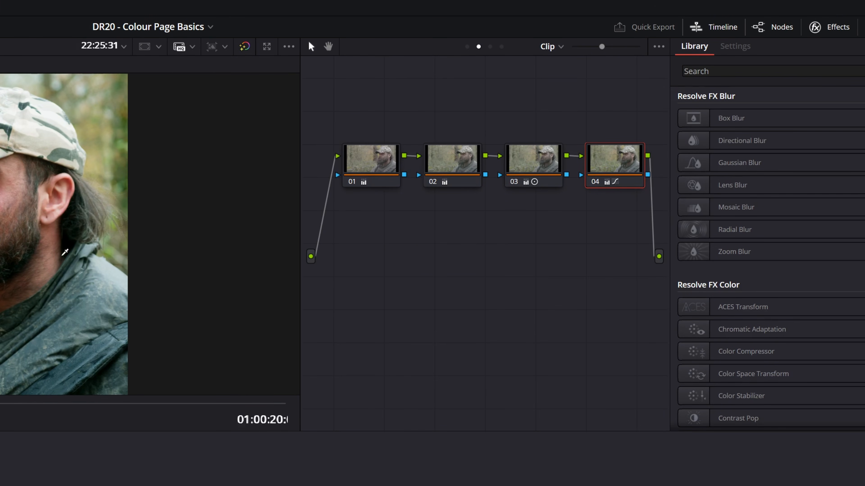
pyautogui.moveTo(639, 114); pyautogui.dragTo(340, 230)
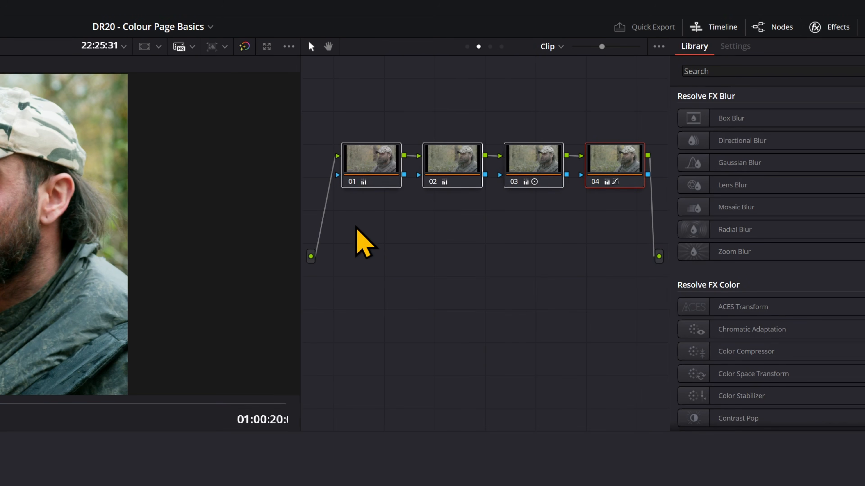
pyautogui.press('Delete')
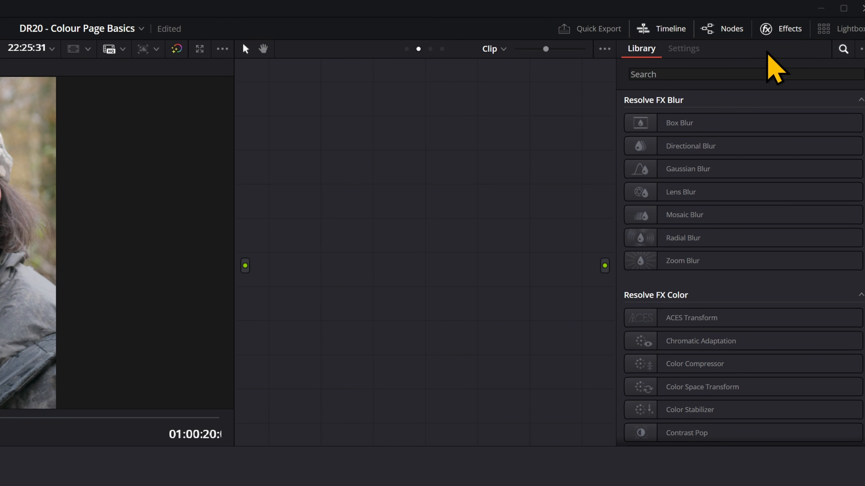
pyautogui.click(782, 29)
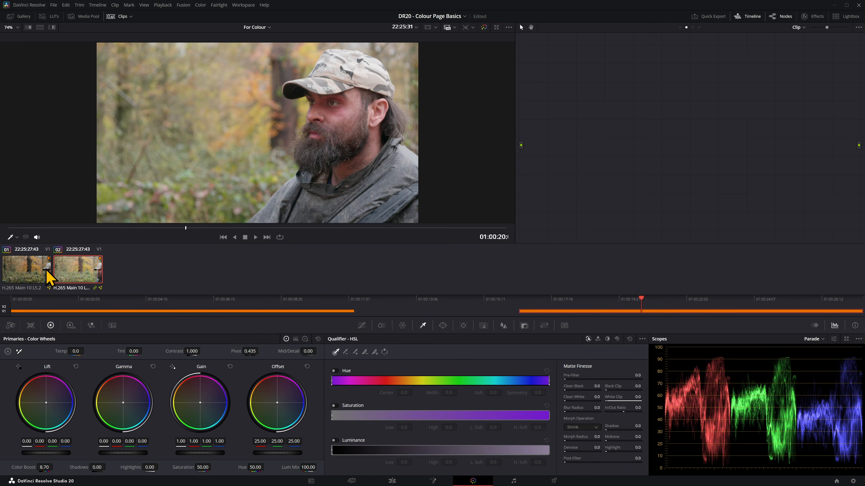
# Step: Preview the graded first clip by scrubbing through it, and return to the second clip
pyautogui.click(47, 278)
pyautogui.click(173, 227)
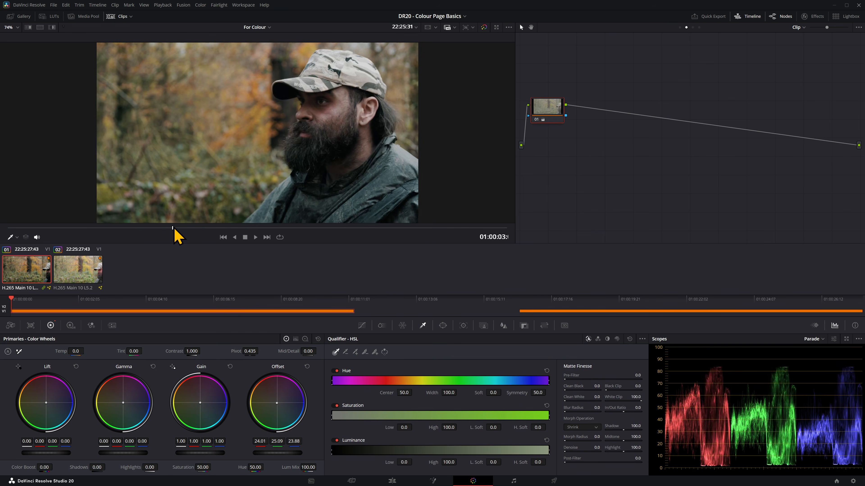
pyautogui.moveTo(174, 227); pyautogui.dragTo(199, 228)
pyautogui.press('Down')
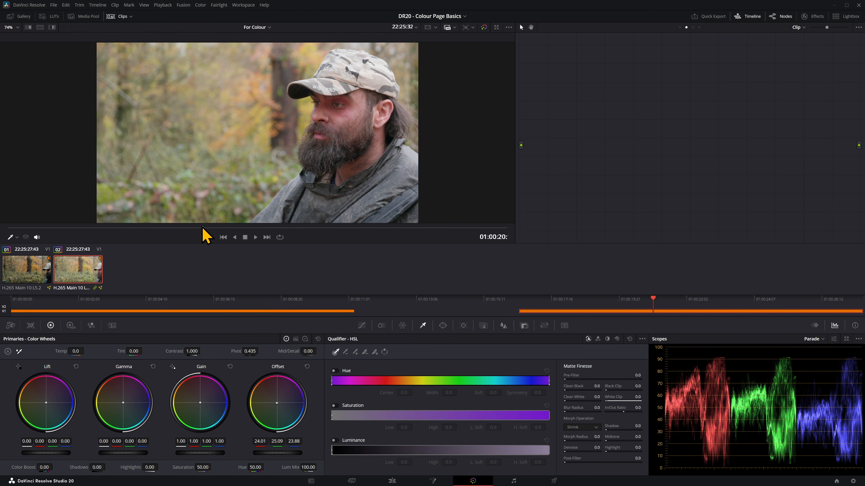
# Step: Toggle the clip thumbnails and the mini timeline off and back on
pyautogui.click(119, 16)
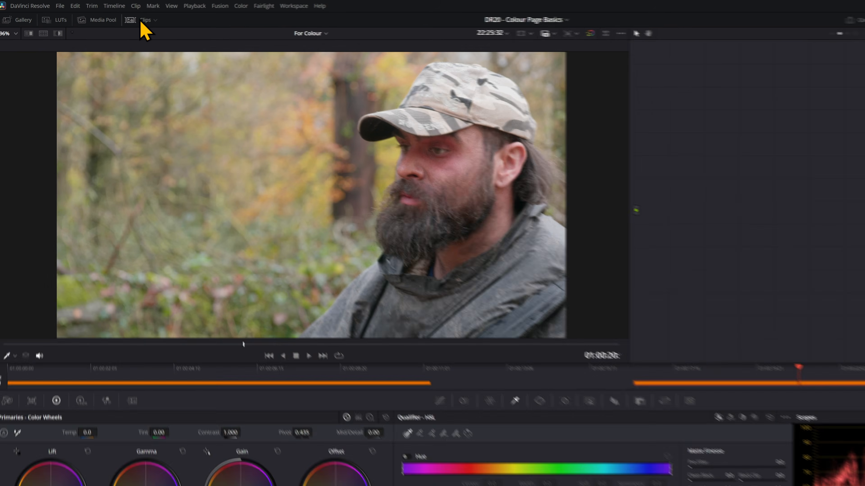
pyautogui.click(140, 21)
pyautogui.click(140, 21)
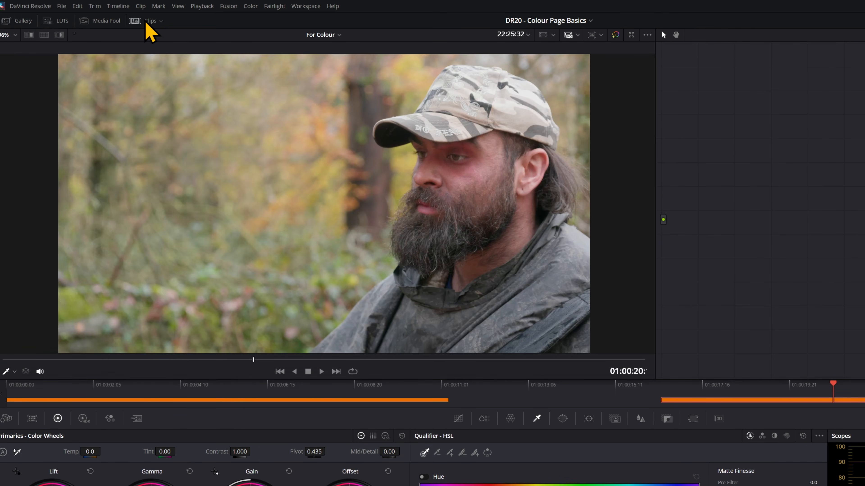
pyautogui.click(140, 22)
pyautogui.click(146, 23)
pyautogui.click(146, 22)
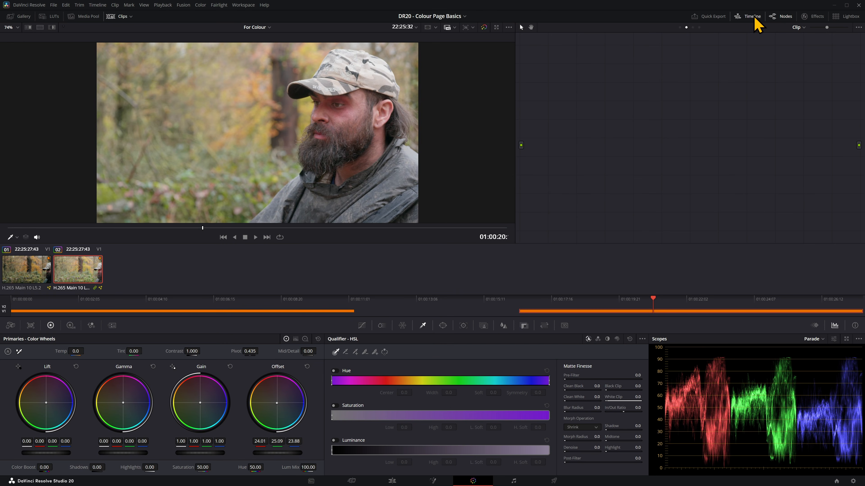
pyautogui.click(749, 18)
pyautogui.click(749, 18)
pyautogui.click(749, 17)
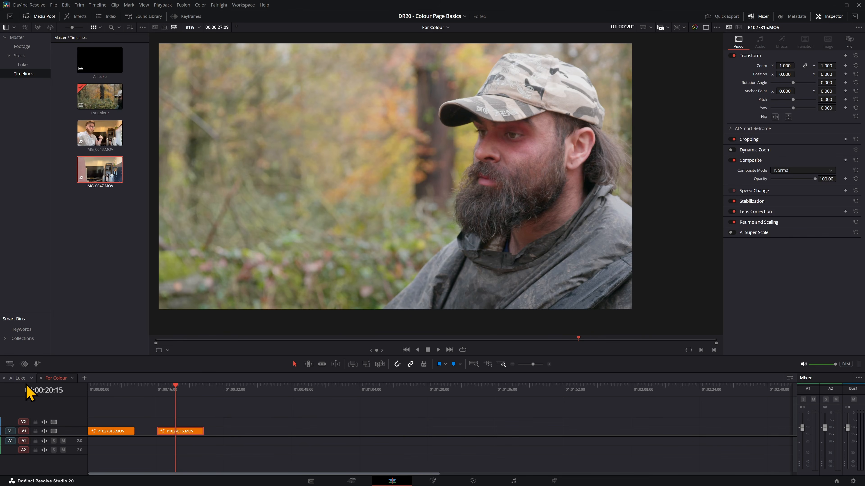
# Step: Browse the longer open timeline's clip thumbnails on the Color page, and return to the Edit page
pyautogui.click(17, 378)
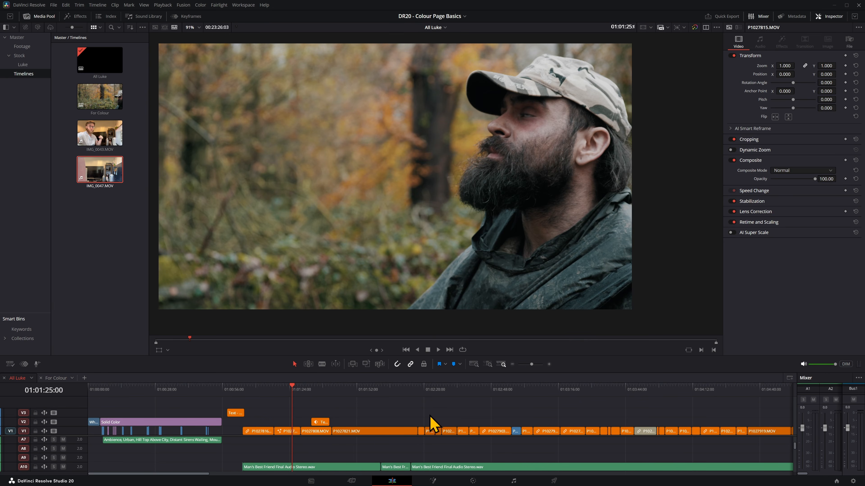
pyautogui.click(473, 481)
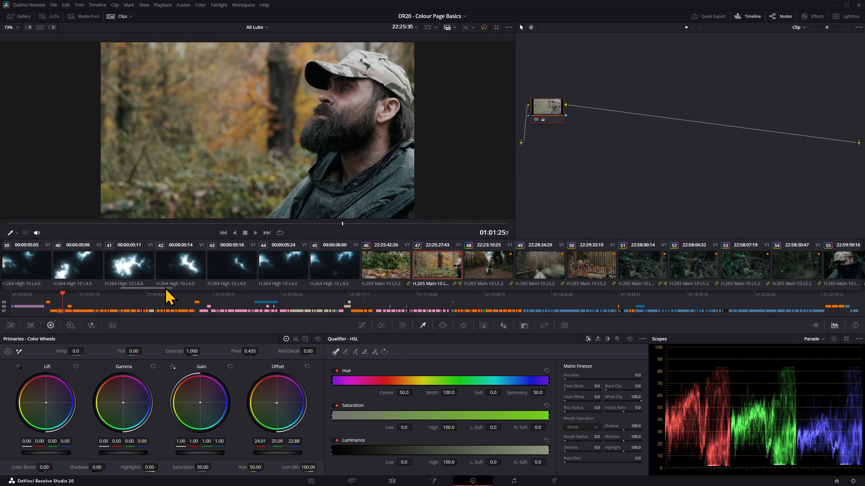
pyautogui.moveTo(166, 289); pyautogui.dragTo(268, 288)
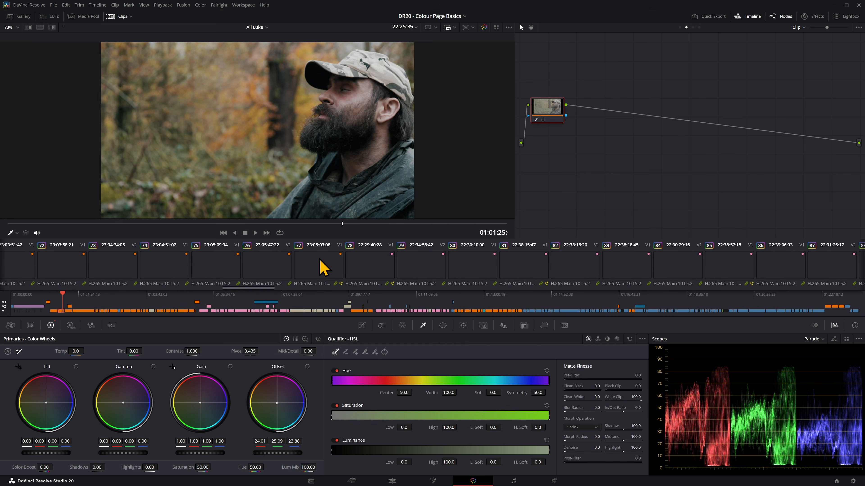
pyautogui.hscroll(-1, 291, 265)
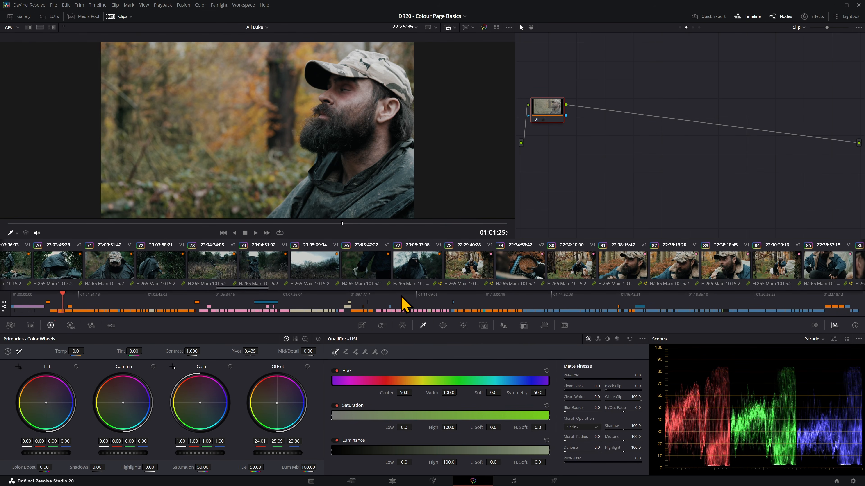
pyautogui.click(394, 483)
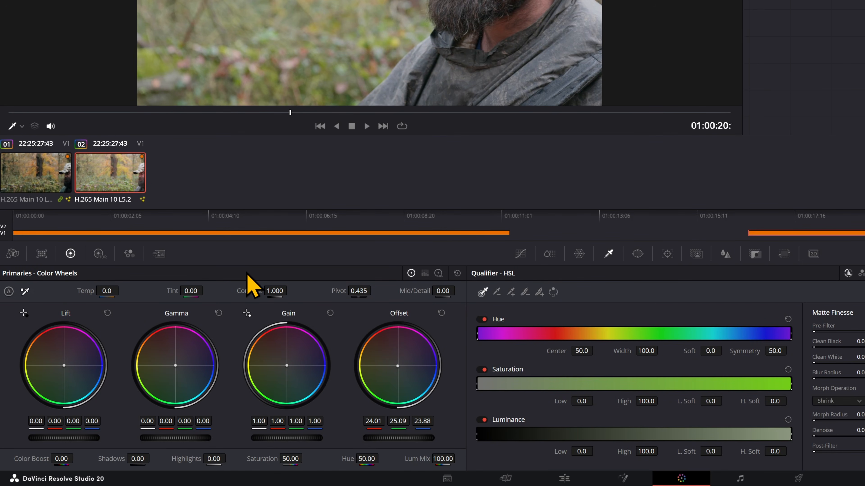
# Step: Display the primaries as Color Bars and as Log Wheels, and show the custom curves in place of the qualifier
pyautogui.click(424, 274)
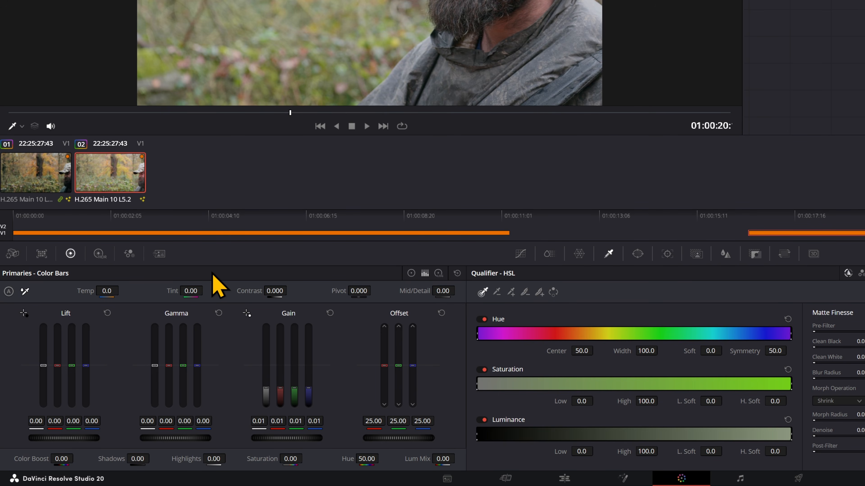
pyautogui.click(439, 273)
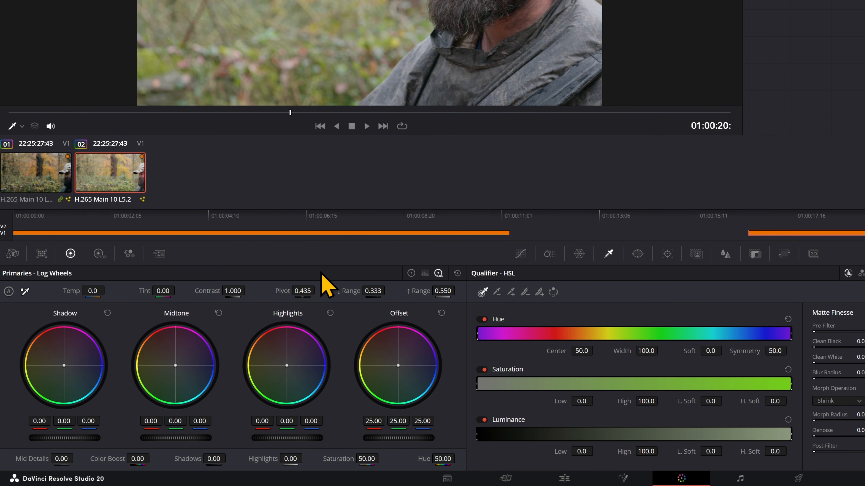
pyautogui.click(520, 253)
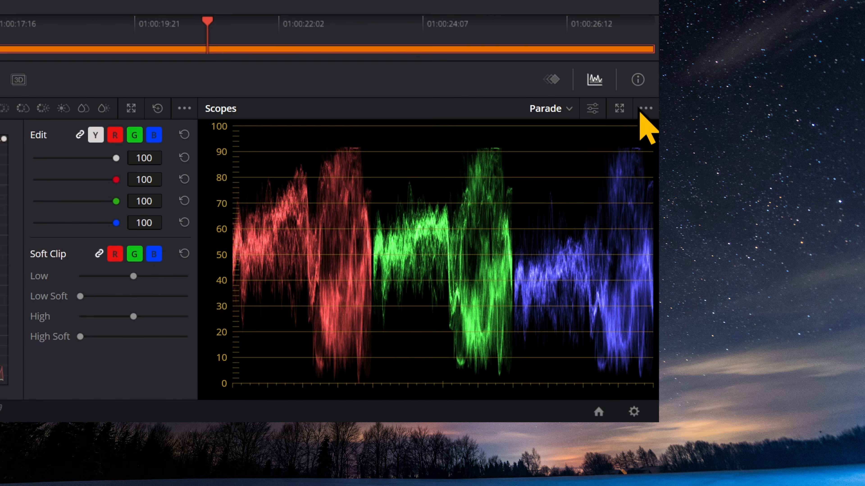
# Step: Set the scopes' waveform scale style to 10-bit
pyautogui.click(856, 218)
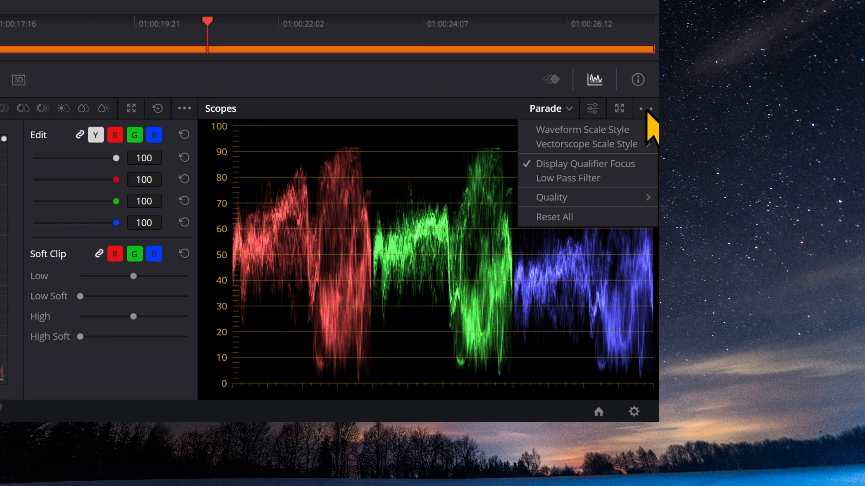
pyautogui.click(601, 109)
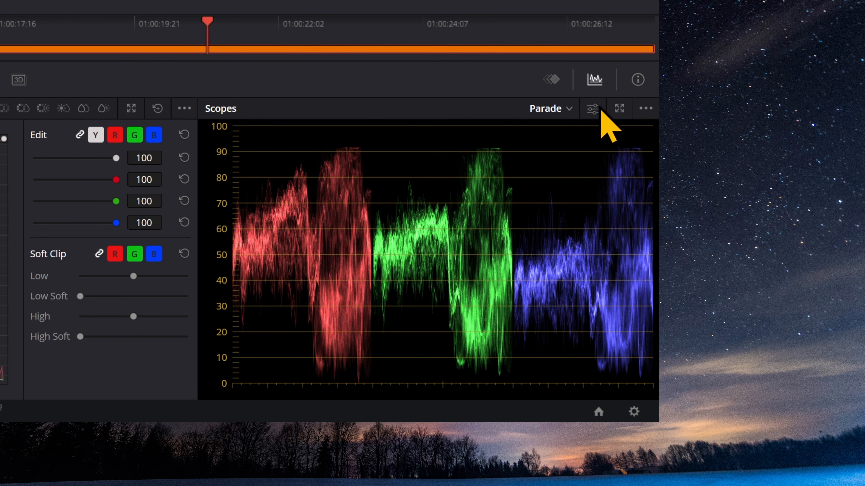
pyautogui.click(646, 114)
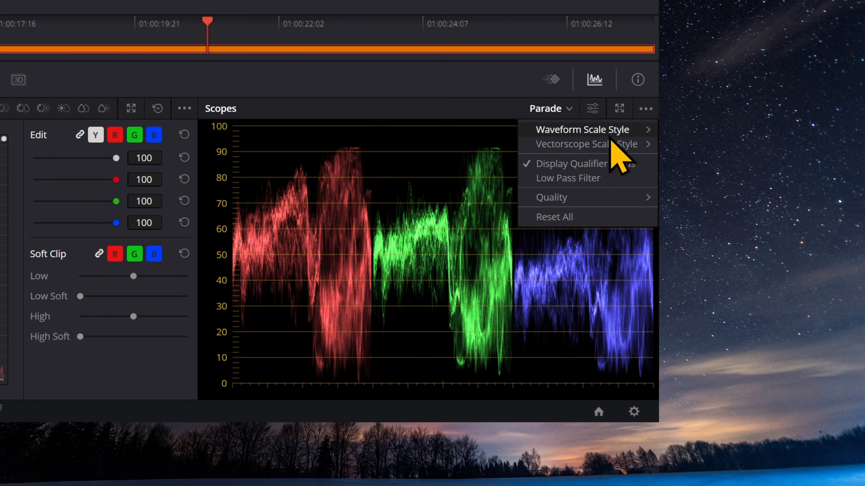
pyautogui.moveTo(611, 136)
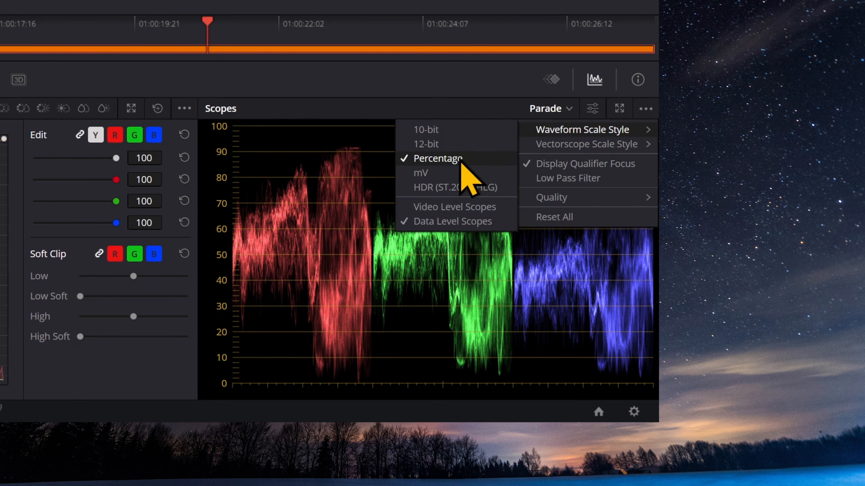
pyautogui.click(426, 130)
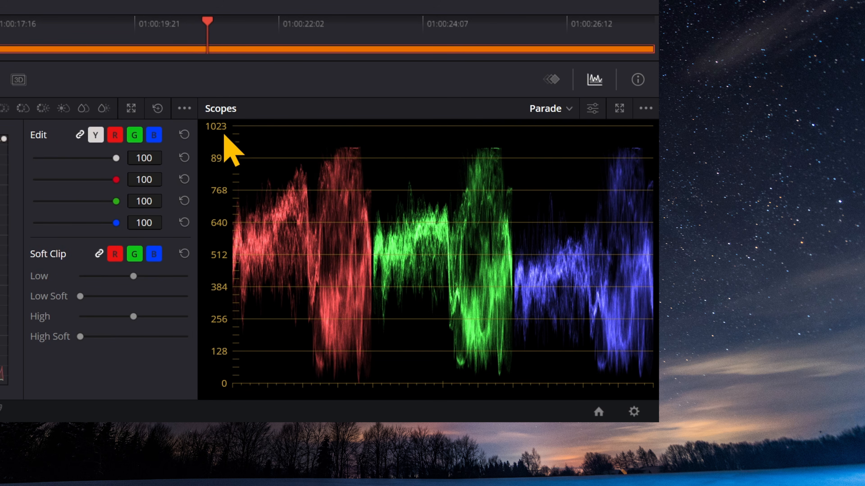
# Step: Set the scopes' waveform scale style back to Percentage and look at the vectorscope scale option
pyautogui.click(645, 108)
pyautogui.moveTo(605, 131)
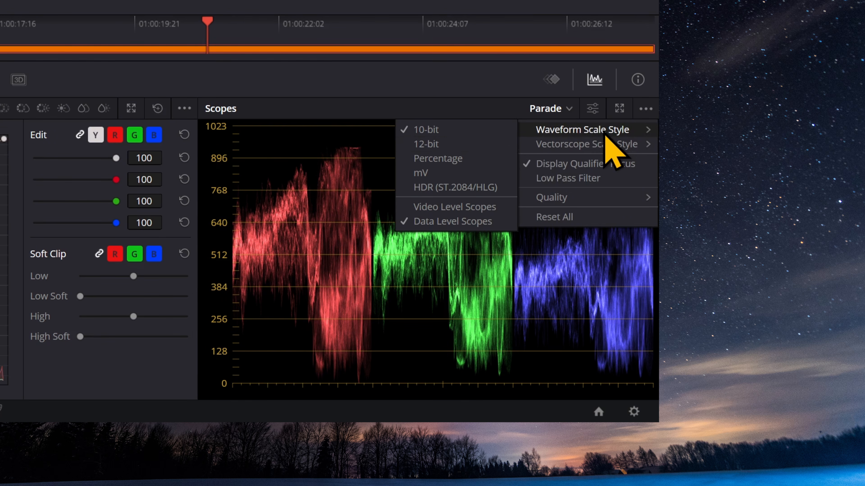
pyautogui.click(491, 158)
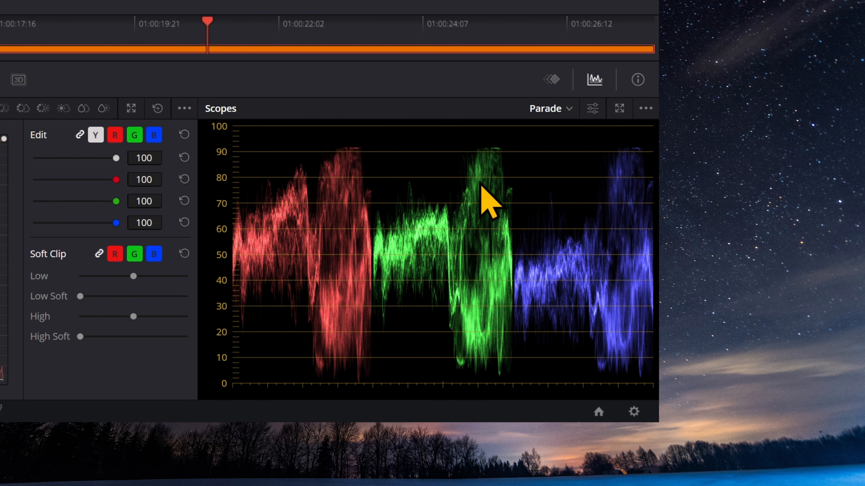
pyautogui.click(645, 108)
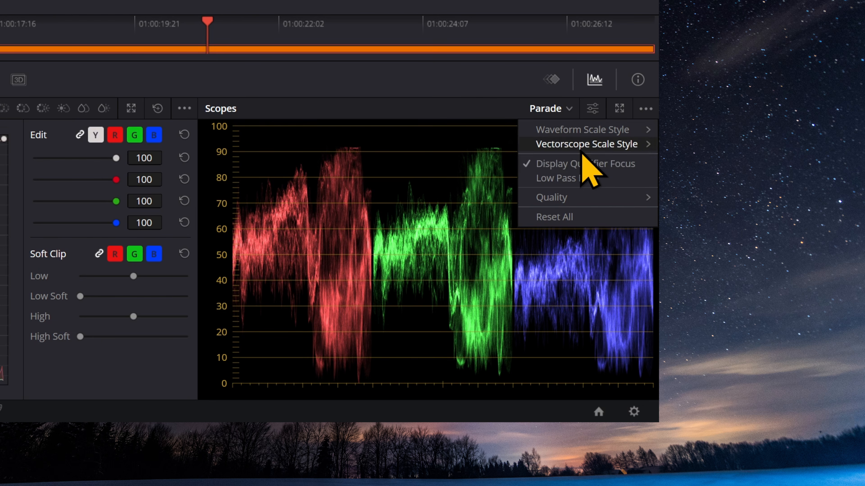
pyautogui.click(383, 2)
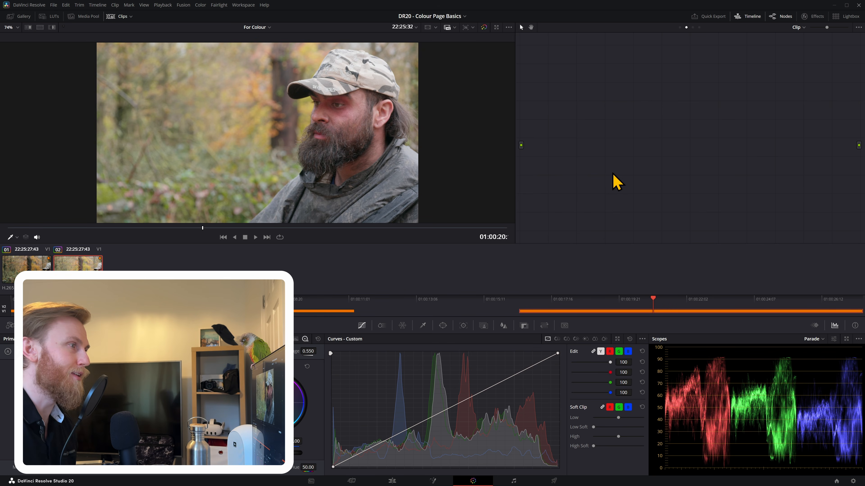
# Step: Move the playhead in the second clip to where the man looks up, and add a serial node to the empty graph
pyautogui.moveTo(190, 228); pyautogui.dragTo(349, 228)
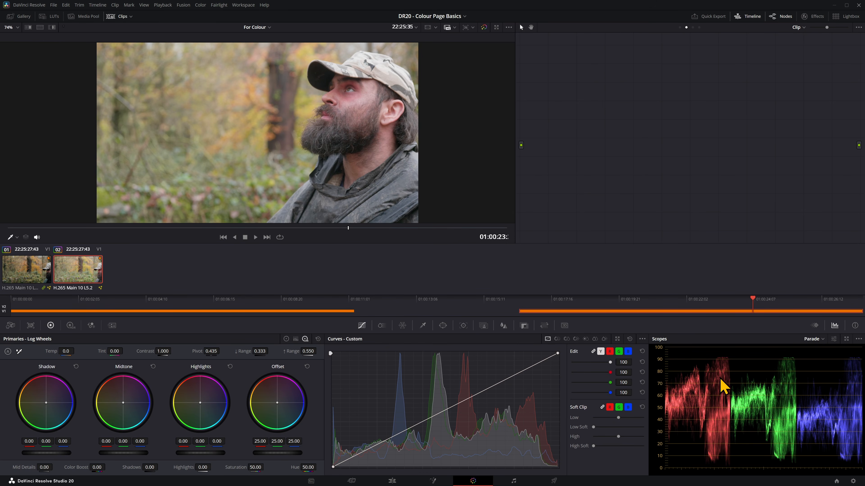
pyautogui.moveTo(350, 235)
pyautogui.mouseDown()
pyautogui.moveTo(10, 229)
pyautogui.moveTo(354, 229)
pyautogui.mouseUp()
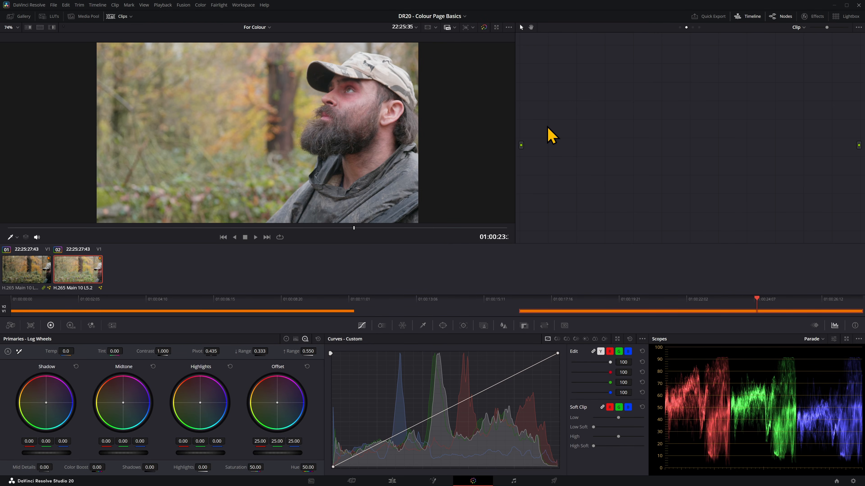
pyautogui.hotkey('alt', 's')
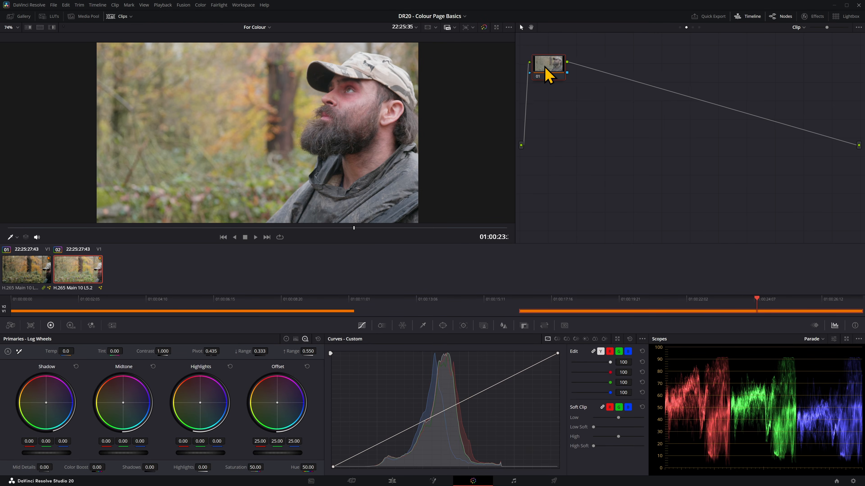
pyautogui.moveTo(546, 66); pyautogui.dragTo(549, 77)
# Step: Switch the primaries to Color Wheels, try a master Lift of -0.03 on the new node, and undo that Lift change
pyautogui.click(286, 339)
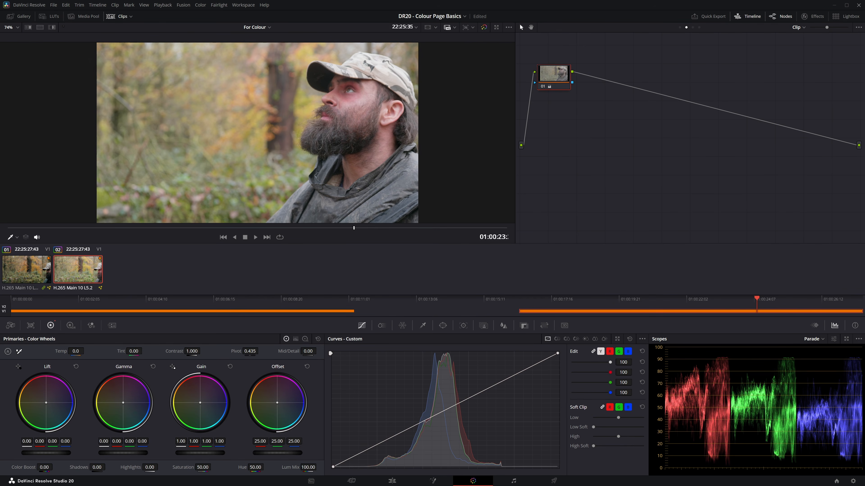
pyautogui.moveTo(46, 453)
pyautogui.mouseDown()
pyautogui.moveTo(57, 453)
pyautogui.moveTo(45, 453)
pyautogui.mouseUp()
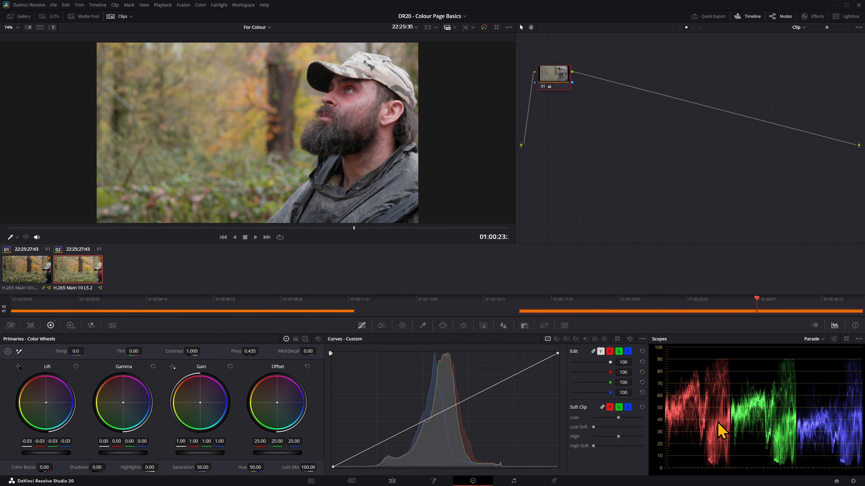
pyautogui.hotkey('ctrl', 'z')
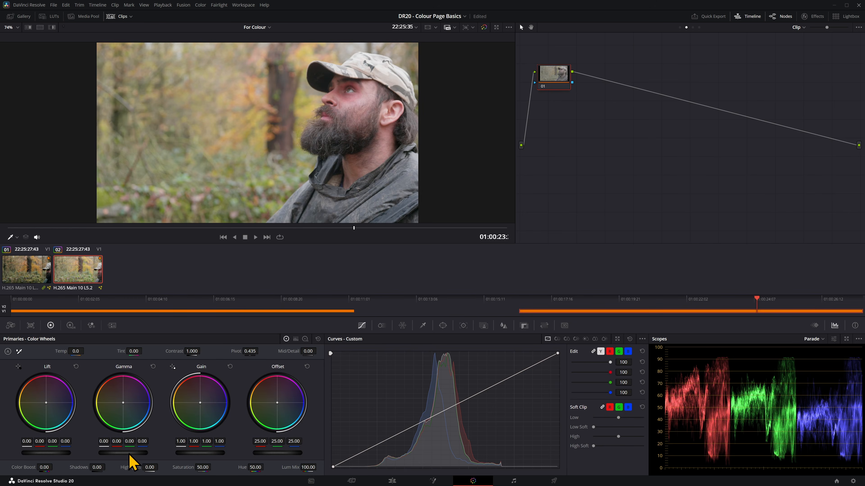
# Step: Lower the node's master Gamma to -0.02, and raise it to 0.03
pyautogui.moveTo(129, 454); pyautogui.dragTo(106, 453)
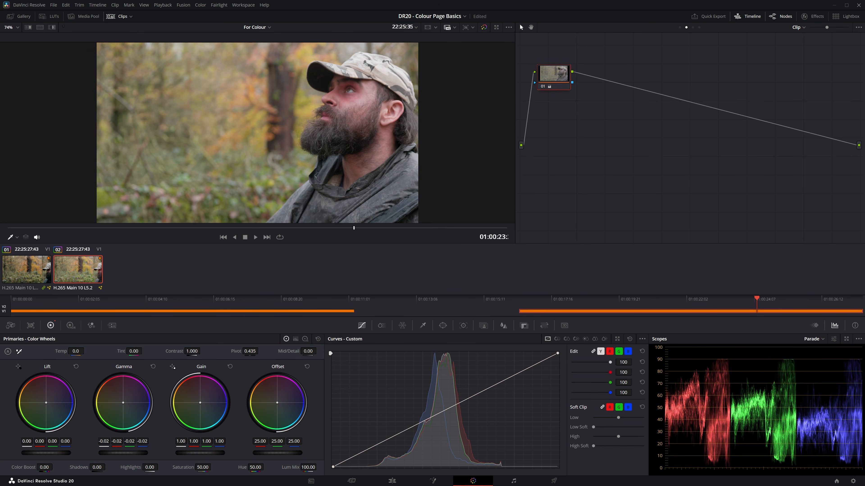
pyautogui.moveTo(106, 453); pyautogui.dragTo(125, 454)
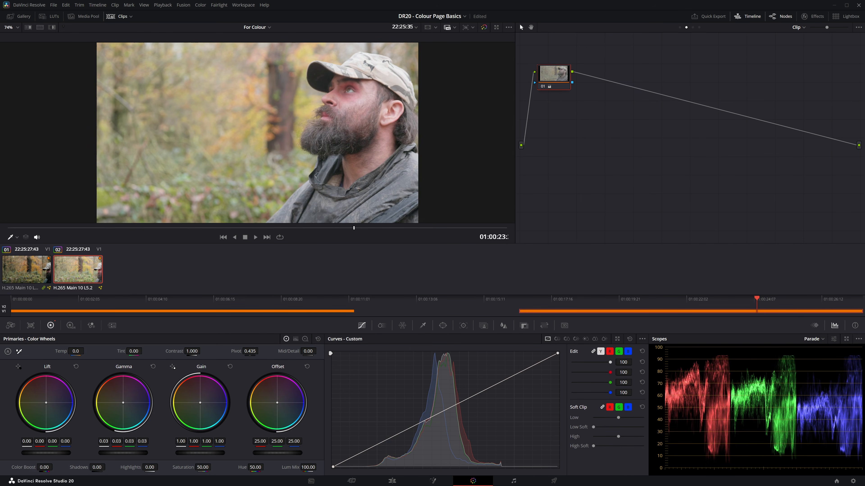
# Step: Reset the Gamma, try master Gain at 1.06 and 0.93 before resetting it, and try raising the master Offset slightly
pyautogui.click(153, 366)
pyautogui.moveTo(191, 453)
pyautogui.mouseDown()
pyautogui.moveTo(212, 453)
pyautogui.moveTo(183, 453)
pyautogui.moveTo(205, 453)
pyautogui.mouseUp()
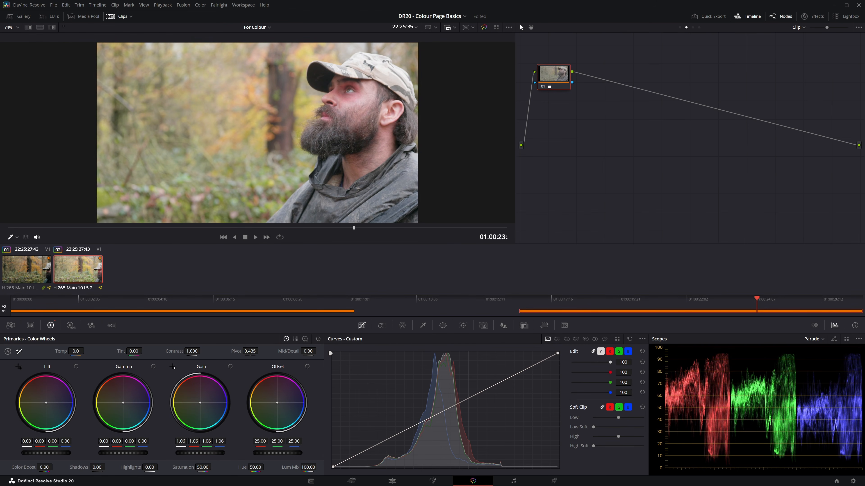
pyautogui.doubleClick(192, 453)
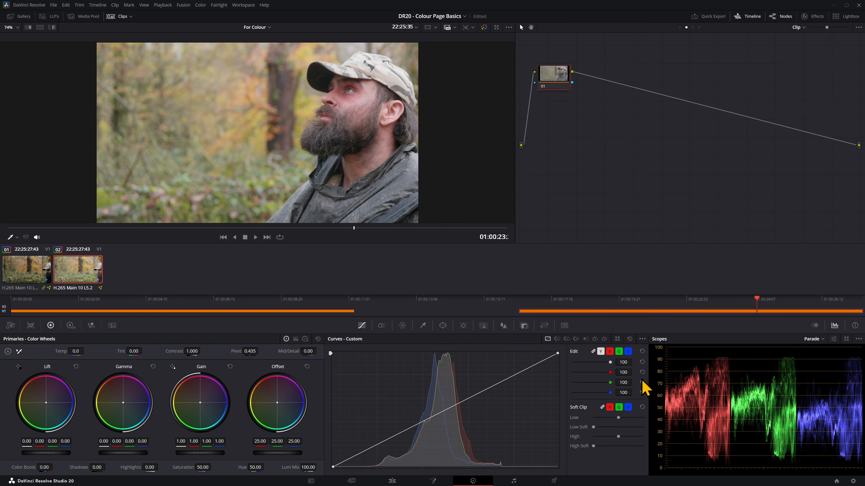
pyautogui.moveTo(192, 454)
pyautogui.mouseDown()
pyautogui.moveTo(220, 454)
pyautogui.moveTo(177, 454)
pyautogui.mouseUp()
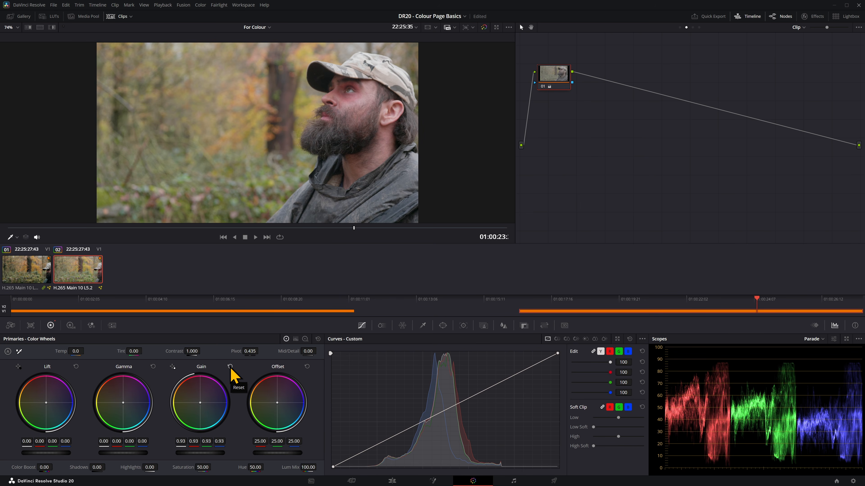
pyautogui.click(230, 367)
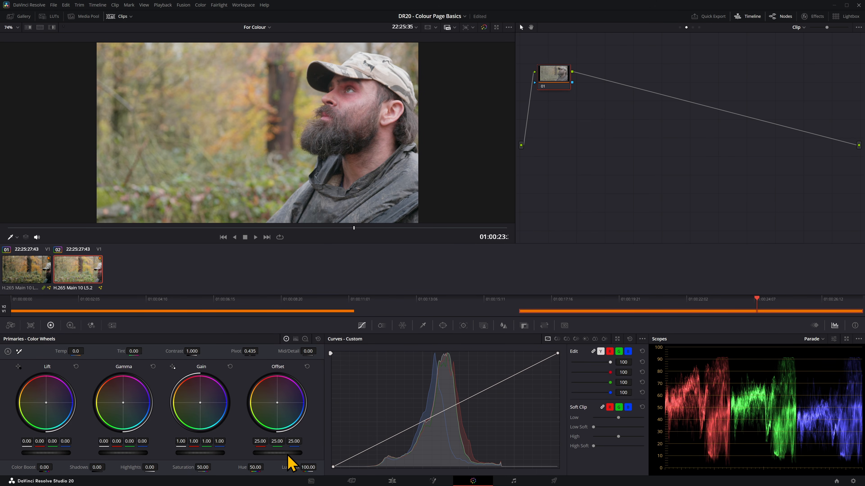
pyautogui.moveTo(287, 454)
pyautogui.mouseDown()
pyautogui.moveTo(271, 454)
pyautogui.moveTo(296, 454)
pyautogui.mouseUp()
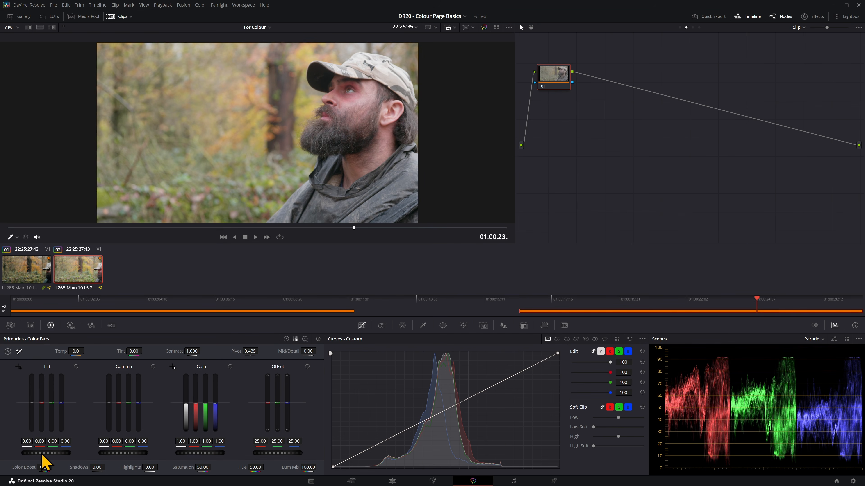
# Step: With the Color Bars, try a master Lift of -0.03, a green Gain of 1.16 and a blue Gain of 0.99, resetting each
pyautogui.moveTo(44, 453); pyautogui.dragTo(48, 453)
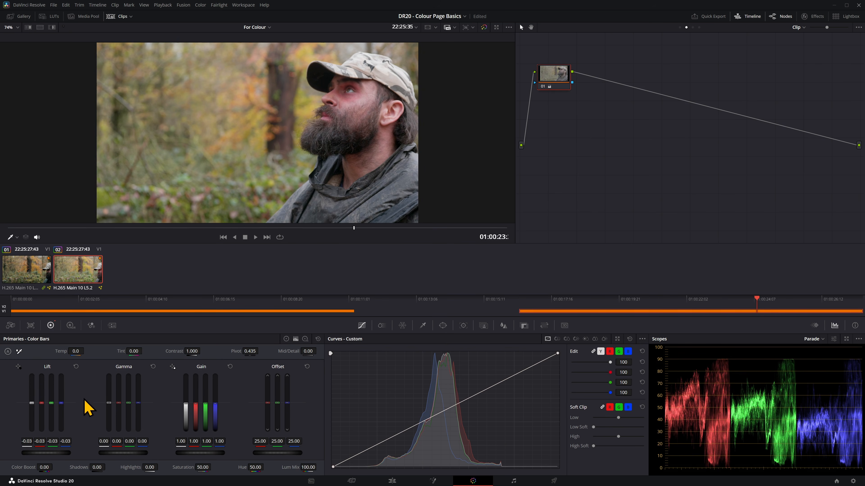
pyautogui.click(76, 366)
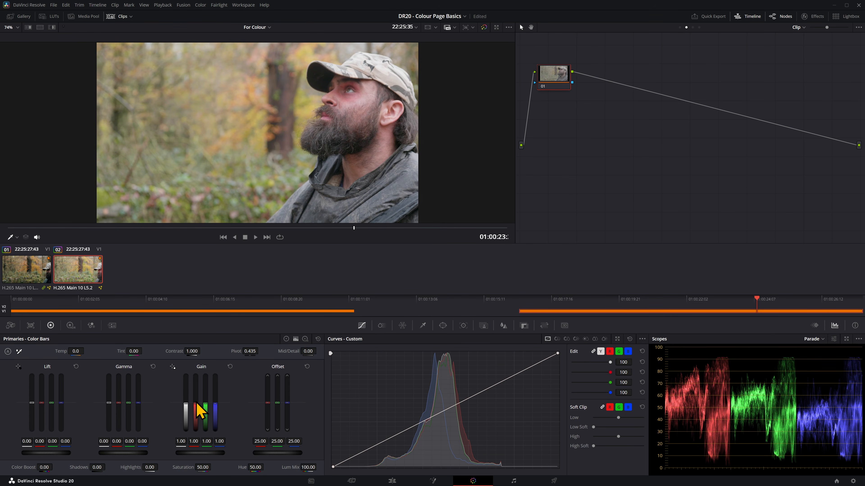
pyautogui.moveTo(206, 411); pyautogui.dragTo(206, 403)
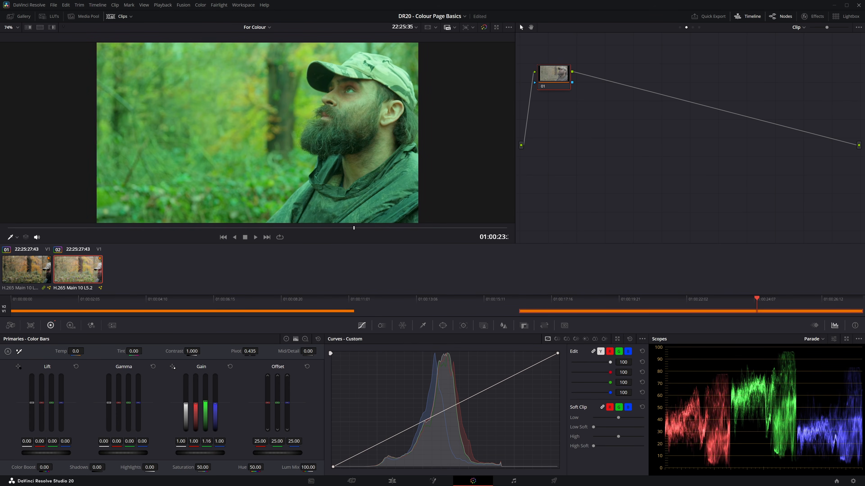
pyautogui.click(230, 367)
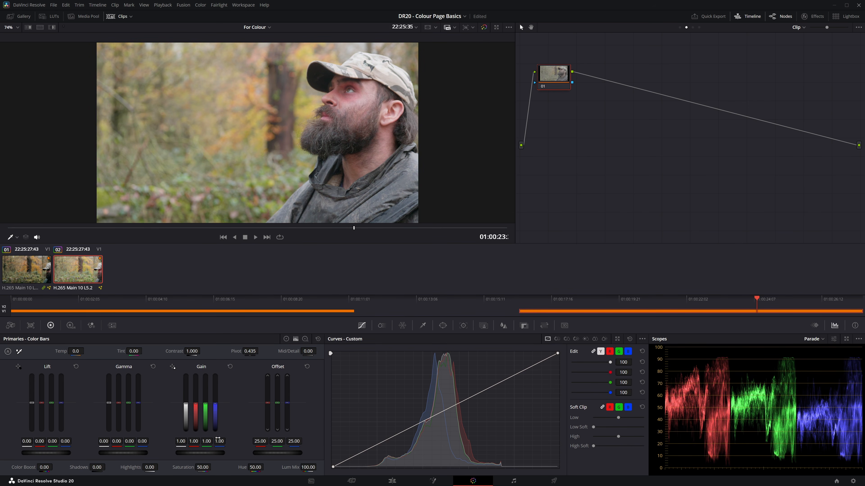
pyautogui.moveTo(219, 441); pyautogui.dragTo(219, 441)
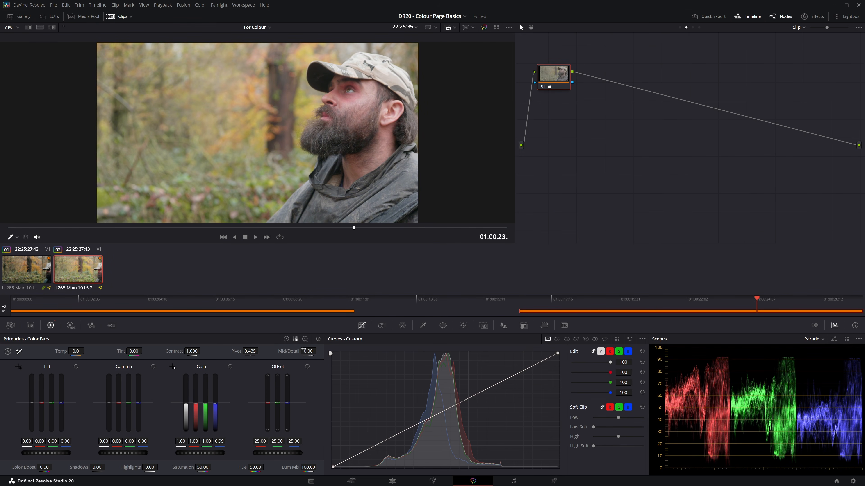
pyautogui.click(319, 340)
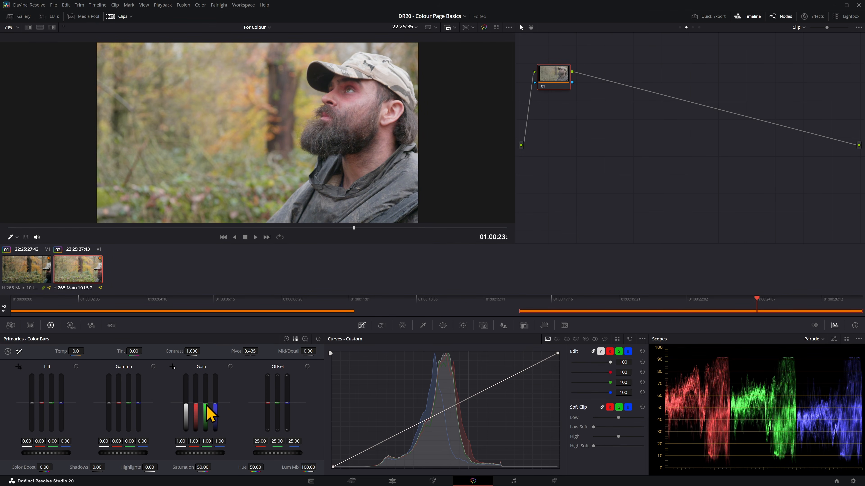
# Step: Switch the primaries to Log Wheels, and bend the custom curve into a gentle S with raised highlights and lowered shadows
pyautogui.click(305, 339)
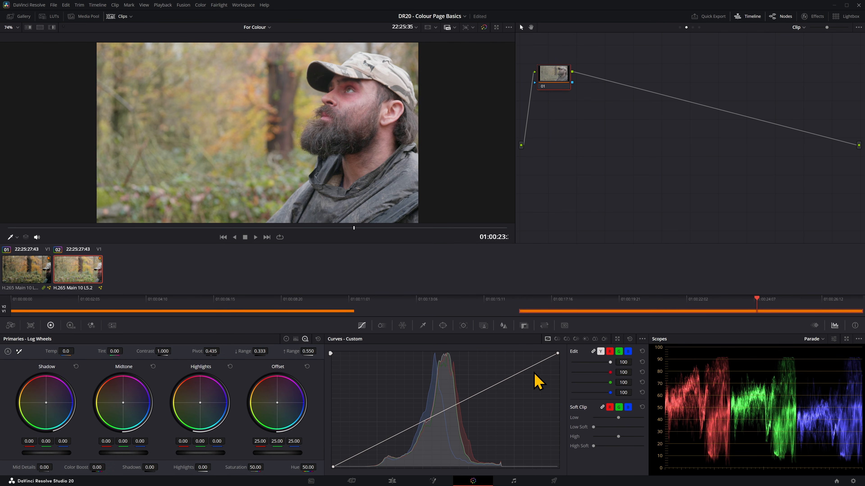
pyautogui.moveTo(514, 375); pyautogui.dragTo(510, 369)
pyautogui.moveTo(379, 443); pyautogui.dragTo(380, 450)
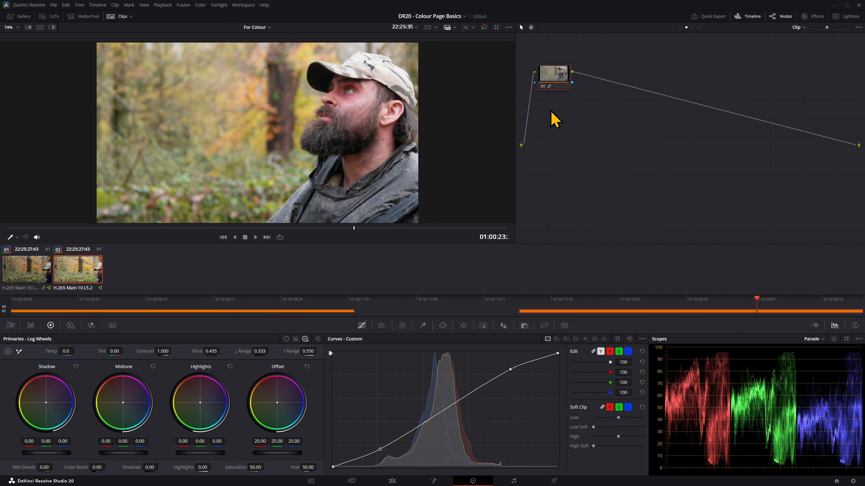
# Step: Add a serial node after the first, try log Shadow values of 0.43 and 0.16 on it, and reset the Shadow wheel
pyautogui.hotkey('alt', 's')
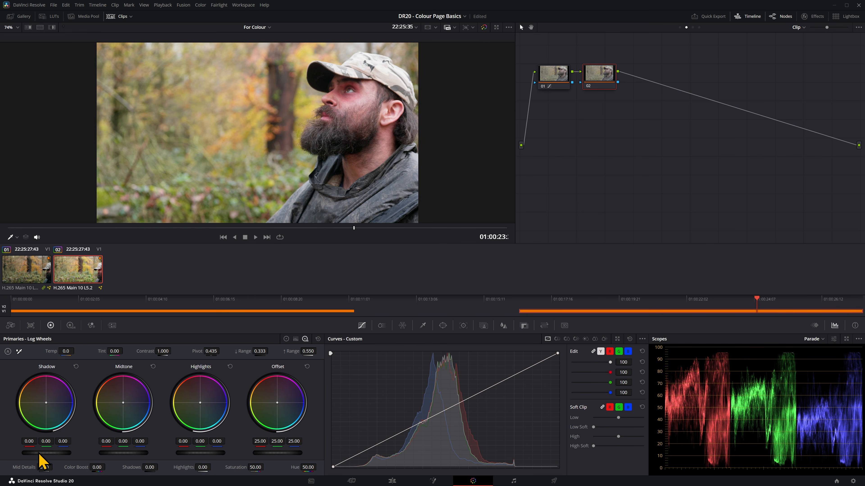
pyautogui.moveTo(46, 452); pyautogui.dragTo(60, 453)
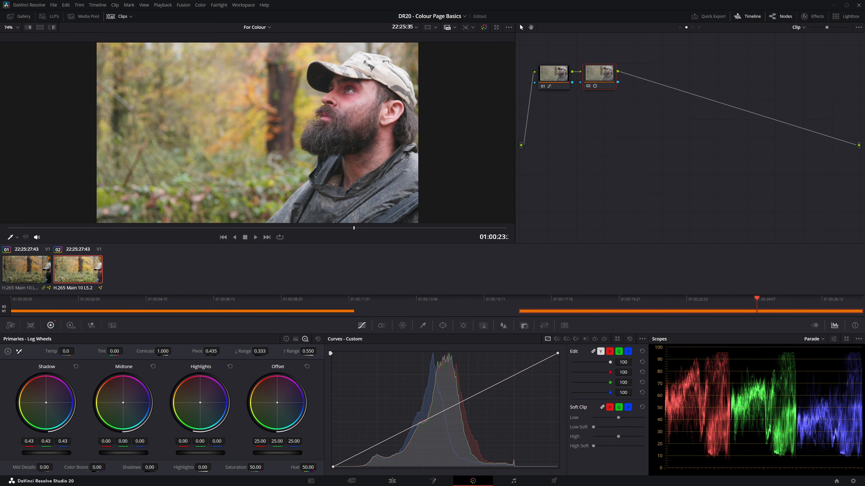
pyautogui.moveTo(46, 453)
pyautogui.mouseDown()
pyautogui.moveTo(11, 452)
pyautogui.moveTo(35, 453)
pyautogui.mouseUp()
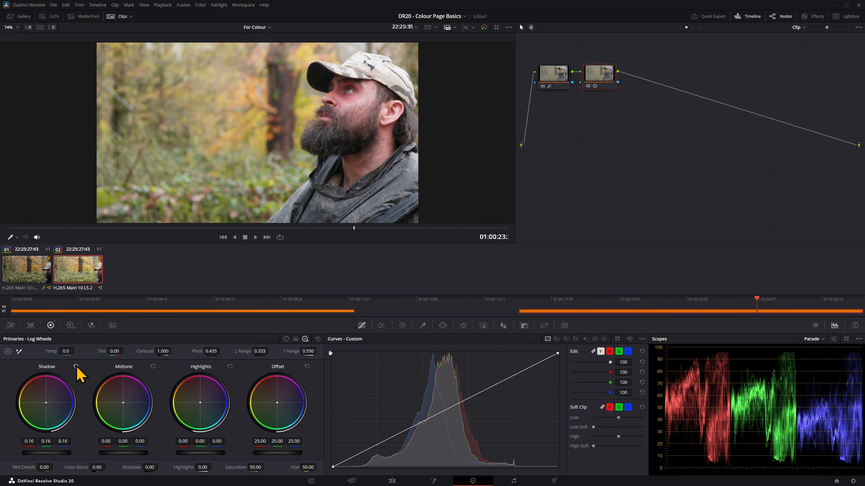
pyautogui.click(76, 367)
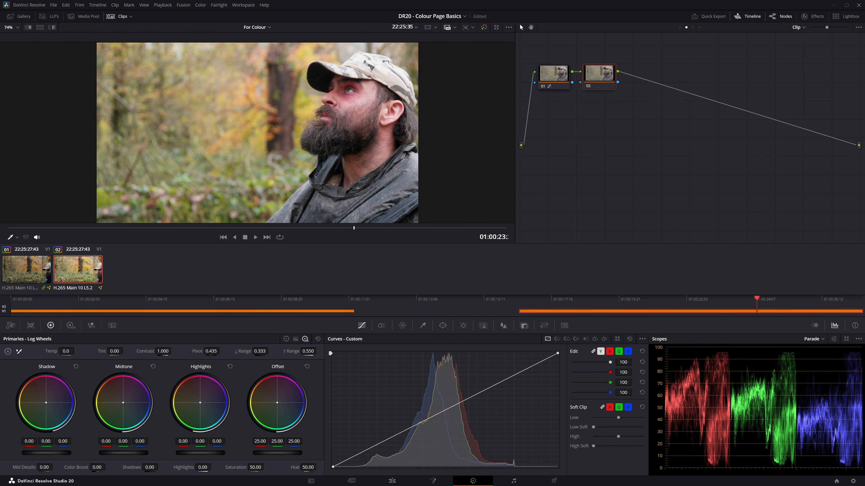
# Step: Try log Midtone and Highlights adjustments on the second node, resetting each wheel, and try lowering the red Highlights value alone
pyautogui.moveTo(123, 452)
pyautogui.mouseDown()
pyautogui.moveTo(114, 453)
pyautogui.moveTo(132, 453)
pyautogui.moveTo(124, 453)
pyautogui.mouseUp()
pyautogui.click(152, 367)
pyautogui.moveTo(200, 452); pyautogui.dragTo(190, 453)
pyautogui.click(230, 366)
pyautogui.moveTo(206, 453); pyautogui.dragTo(194, 453)
pyautogui.click(230, 366)
pyautogui.moveTo(183, 441); pyautogui.dragTo(181, 441)
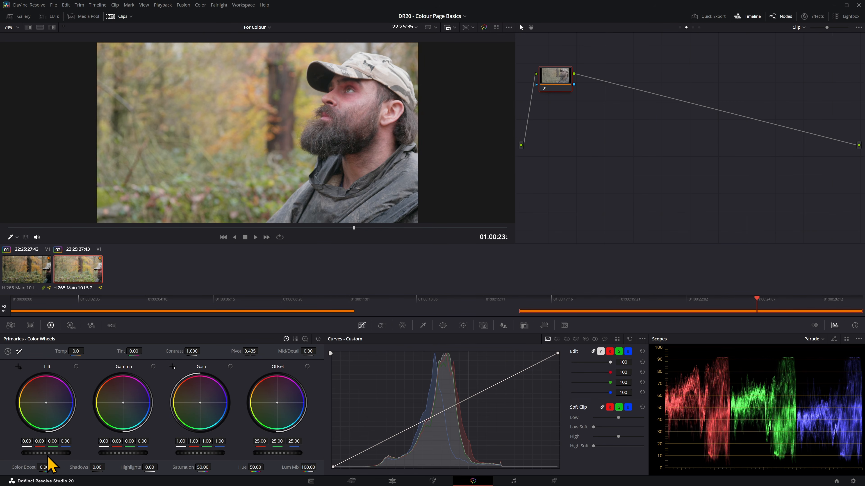
# Step: On the single fresh node, set the master Lift to -0.04, the Gain to 1.11 and the Gamma to -0.02
pyautogui.moveTo(46, 453); pyautogui.dragTo(37, 452)
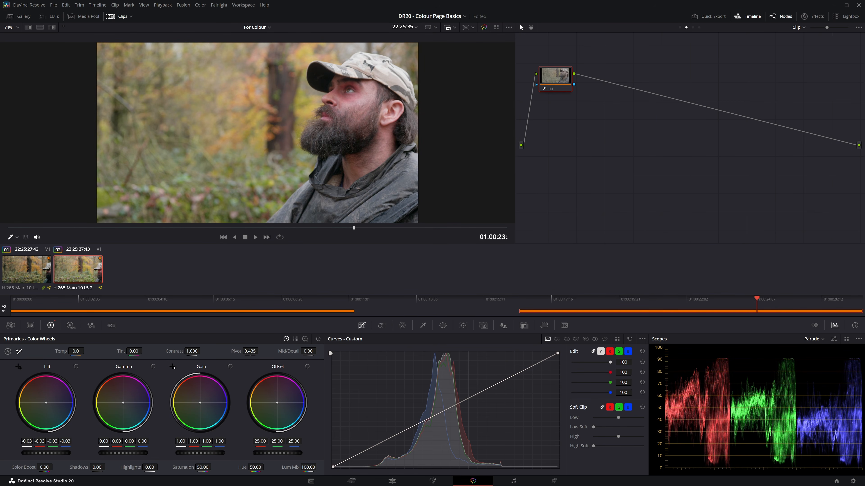
pyautogui.moveTo(37, 453); pyautogui.dragTo(35, 453)
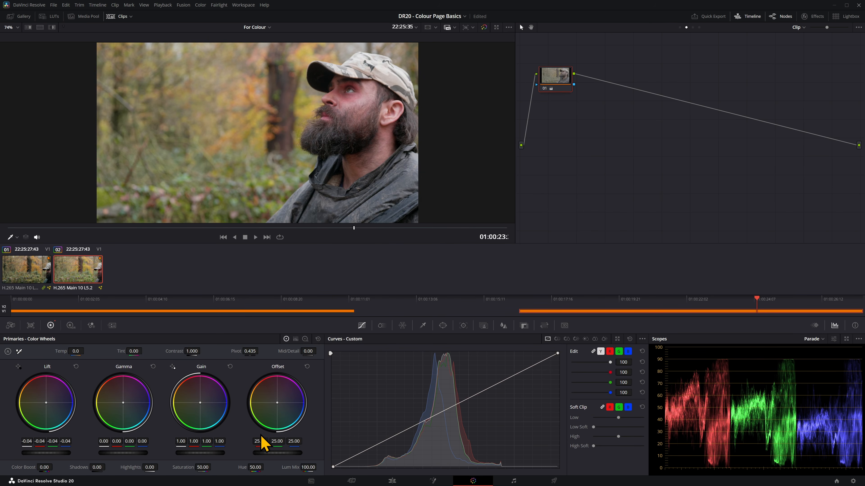
pyautogui.moveTo(193, 453)
pyautogui.mouseDown()
pyautogui.moveTo(228, 452)
pyautogui.moveTo(209, 453)
pyautogui.mouseUp()
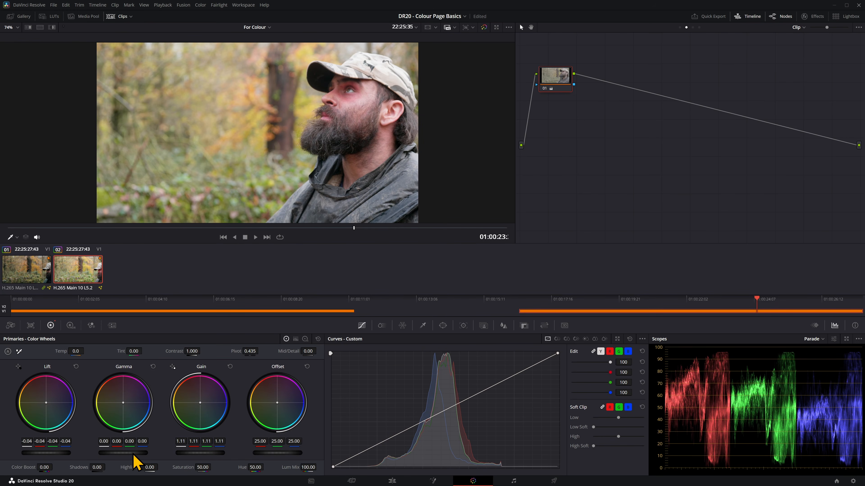
pyautogui.moveTo(133, 454); pyautogui.dragTo(126, 454)
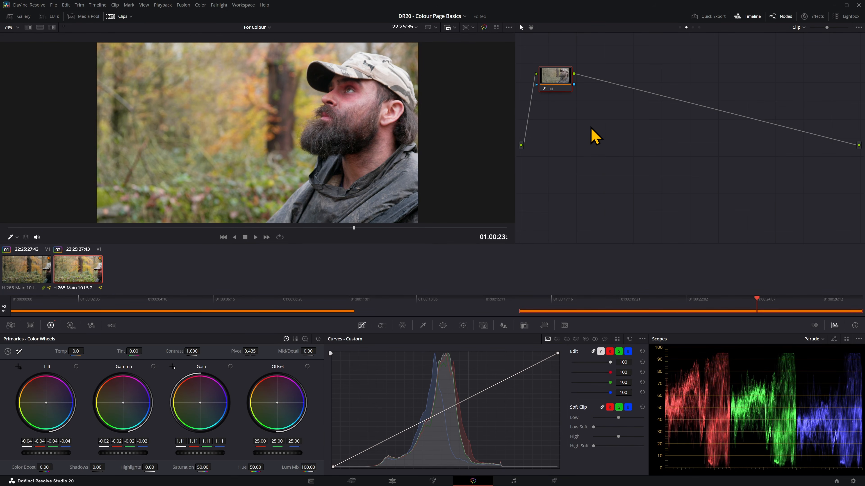
# Step: Toggle the graded node off and on repeatedly to compare the image and parade with and without the grade
pyautogui.hotkey('ctrl', 'd')
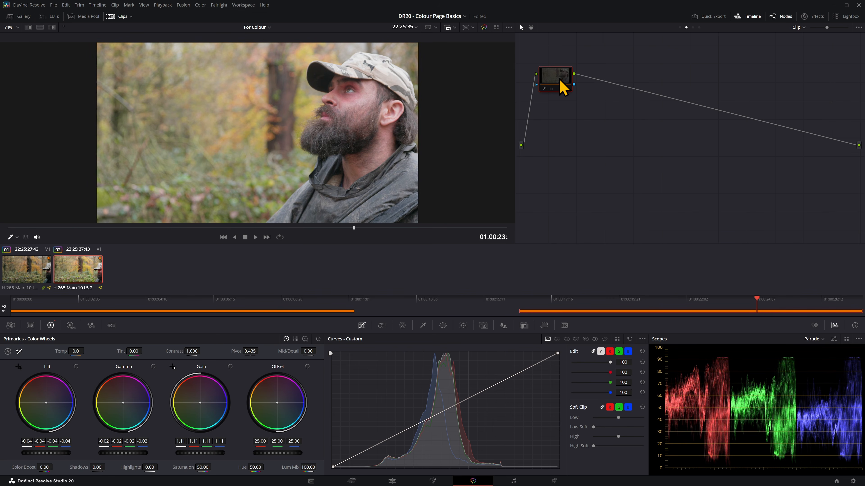
pyautogui.hotkey('ctrl', 'd')
pyautogui.hotkey('ctrl', 'd')
pyautogui.hotkey('ctrl', 'd')
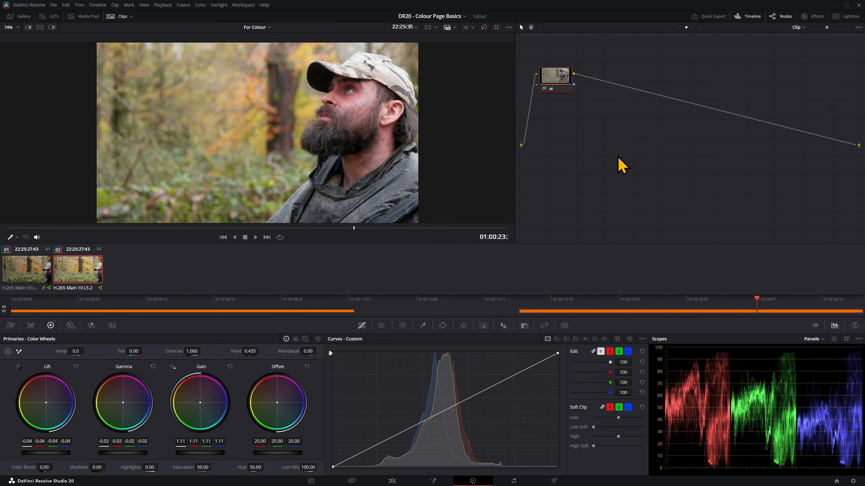
pyautogui.hotkey('ctrl', 'd')
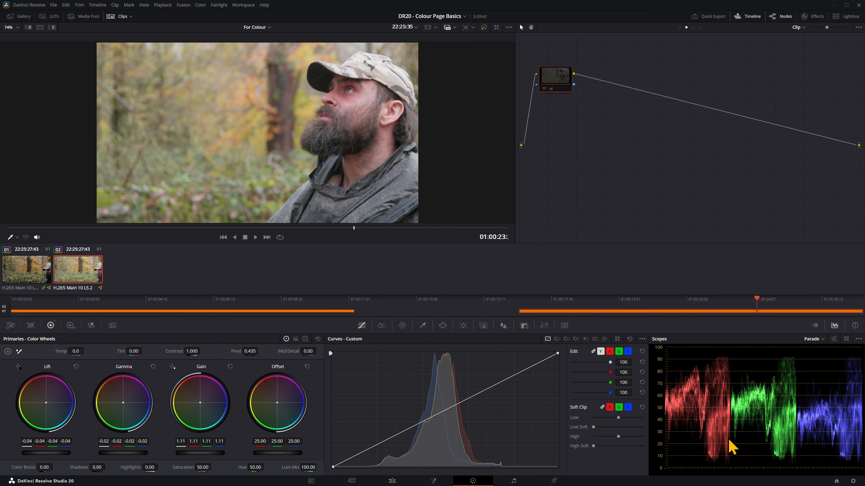
pyautogui.hotkey('ctrl', 'd')
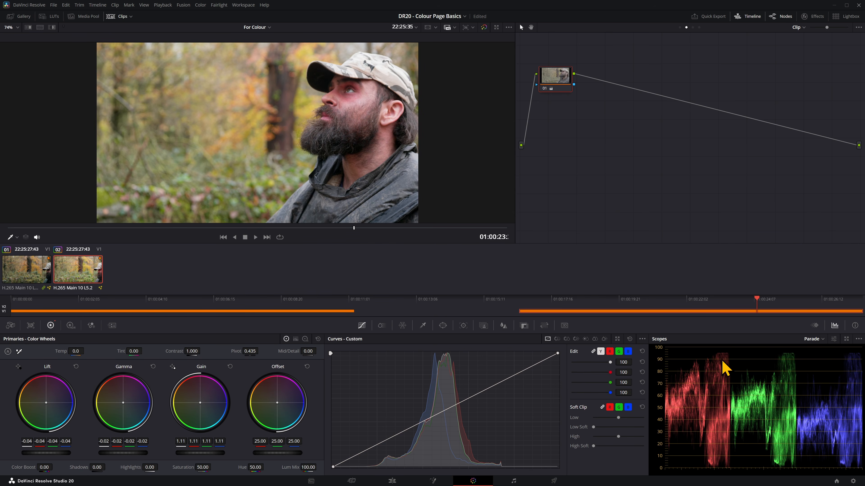
# Step: View the Waveform scope and its scale style and display options, and return the scopes to Parade
pyautogui.click(823, 341)
pyautogui.click(824, 356)
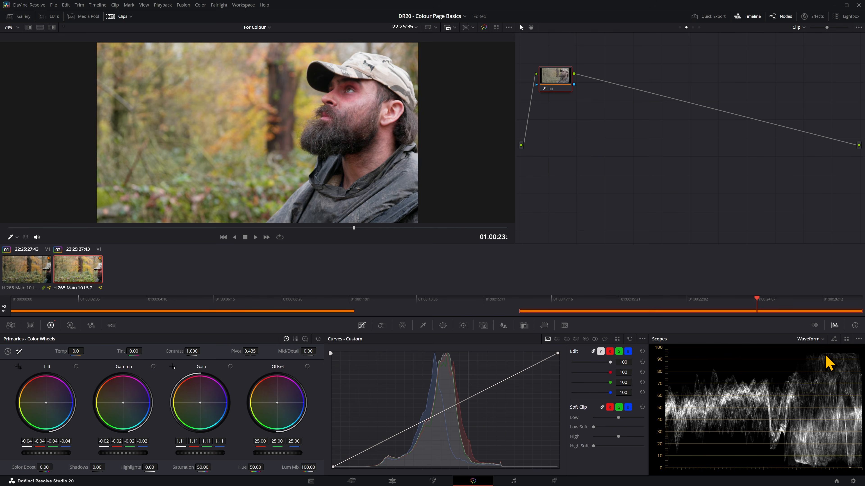
pyautogui.click(858, 339)
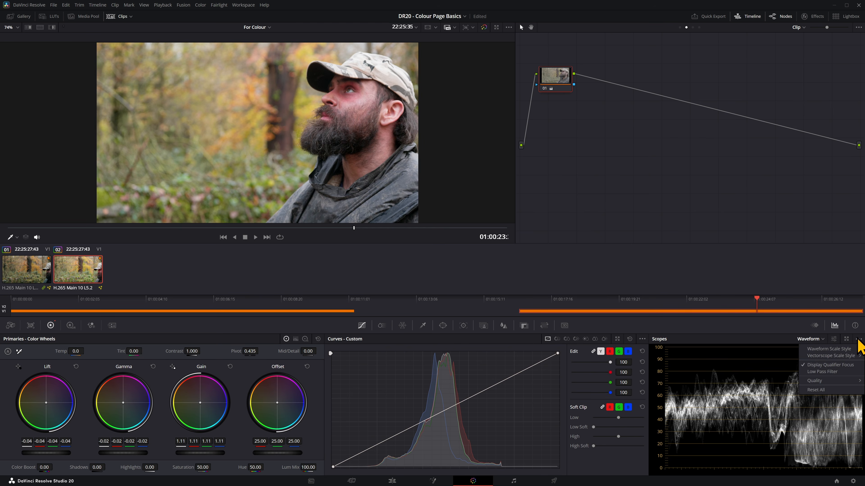
pyautogui.moveTo(849, 350)
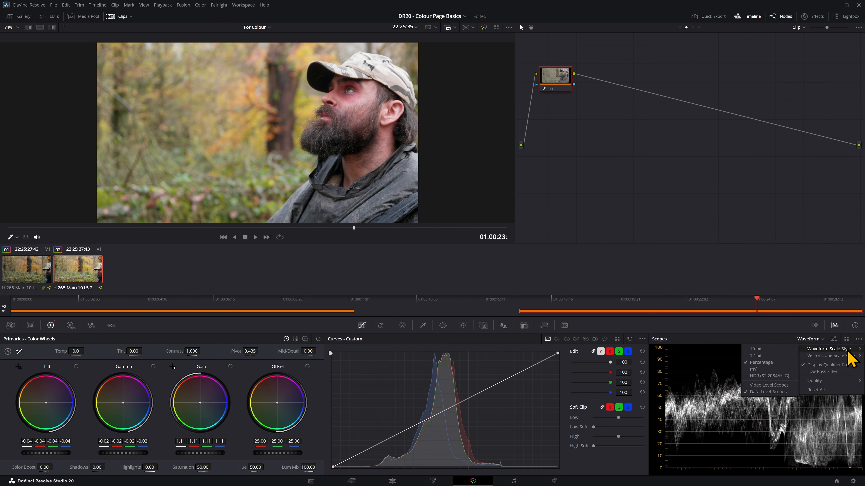
pyautogui.click(833, 339)
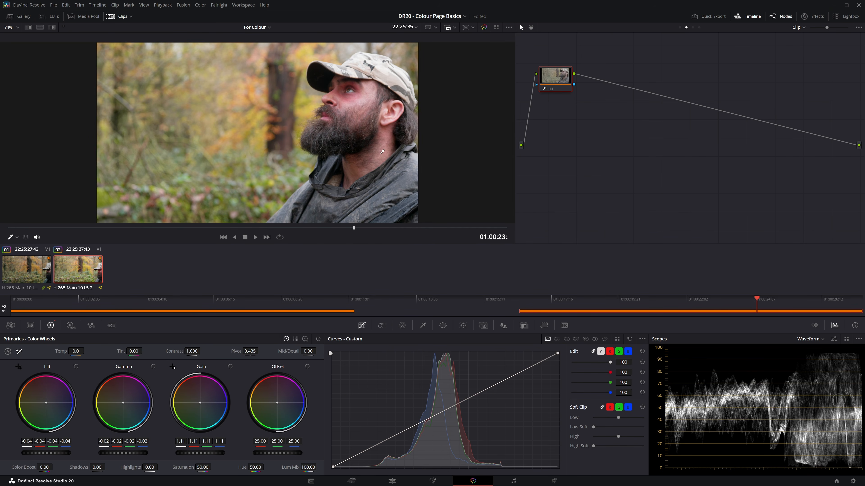
pyautogui.click(809, 339)
pyautogui.click(820, 349)
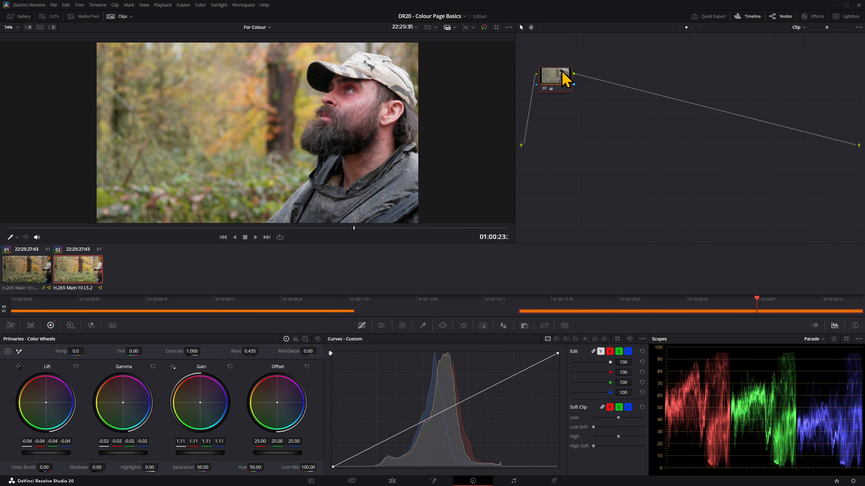
# Step: Move the first node slightly down, label it Exposure, and add a serial node after it
pyautogui.moveTo(562, 73); pyautogui.dragTo(563, 83)
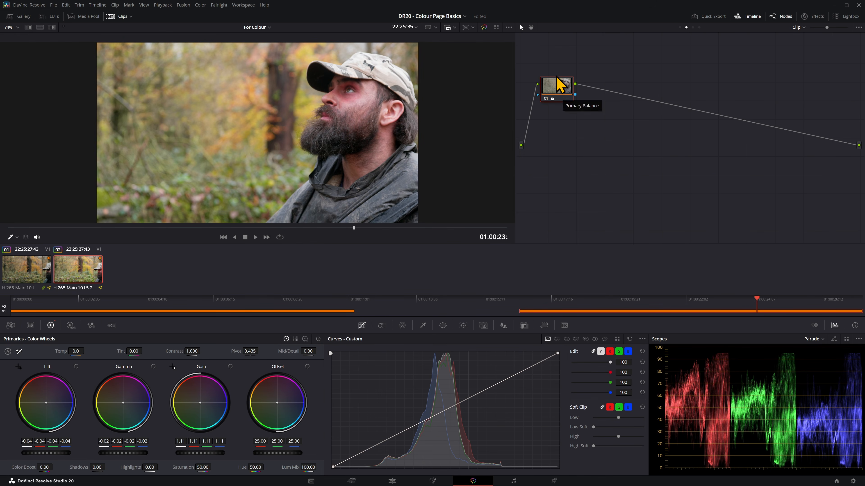
pyautogui.rightClick(557, 90)
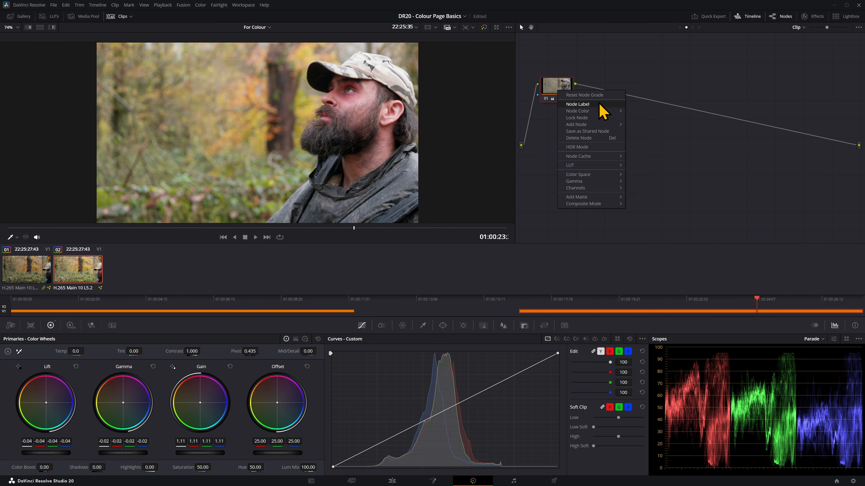
pyautogui.click(579, 104)
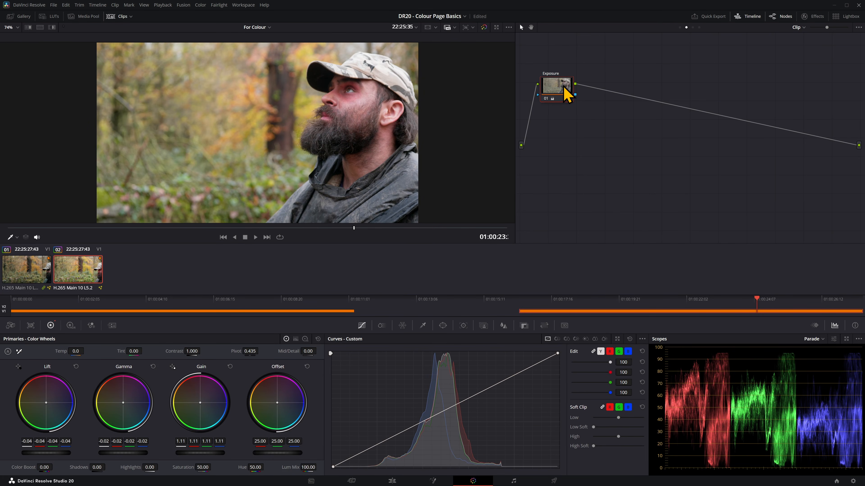
pyautogui.hotkey('alt', 's')
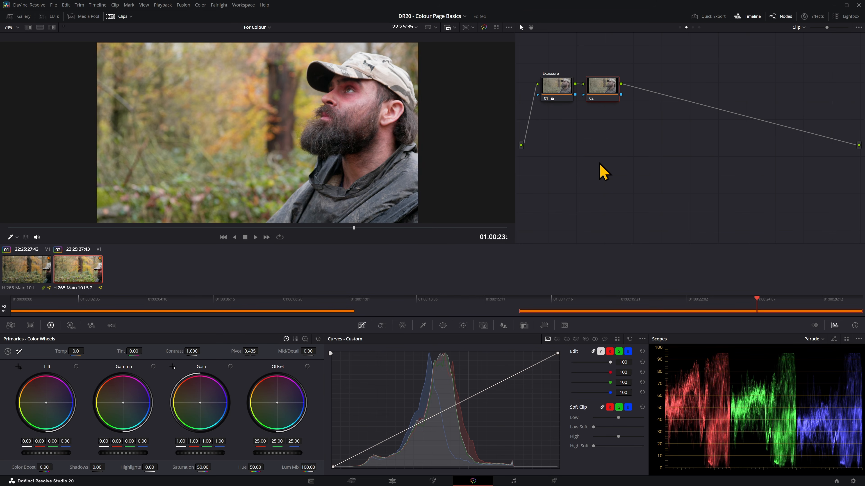
# Step: Label the second node Colour Correction
pyautogui.rightClick(609, 85)
pyautogui.click(626, 93)
pyautogui.write('Colour Correction')
pyautogui.press('Return')
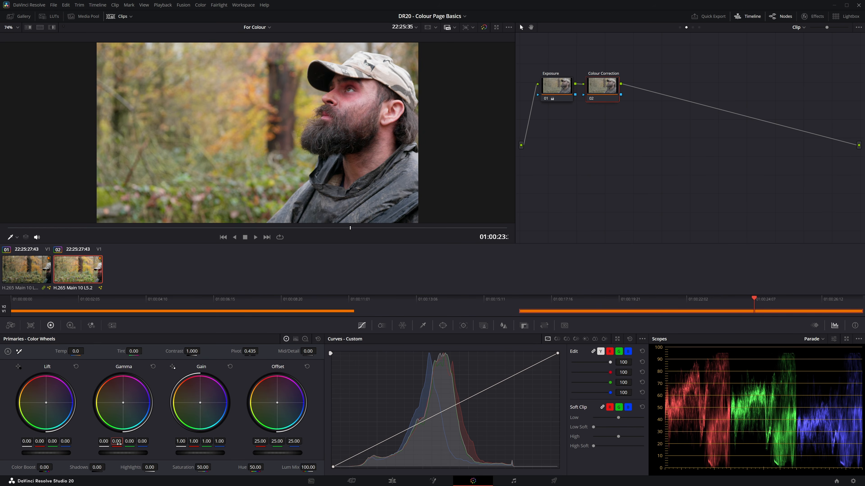
# Step: On the Colour Correction node, set the Gamma red and blue channels to -0.01 and compare the image with the node off and on
pyautogui.moveTo(117, 441); pyautogui.dragTo(115, 441)
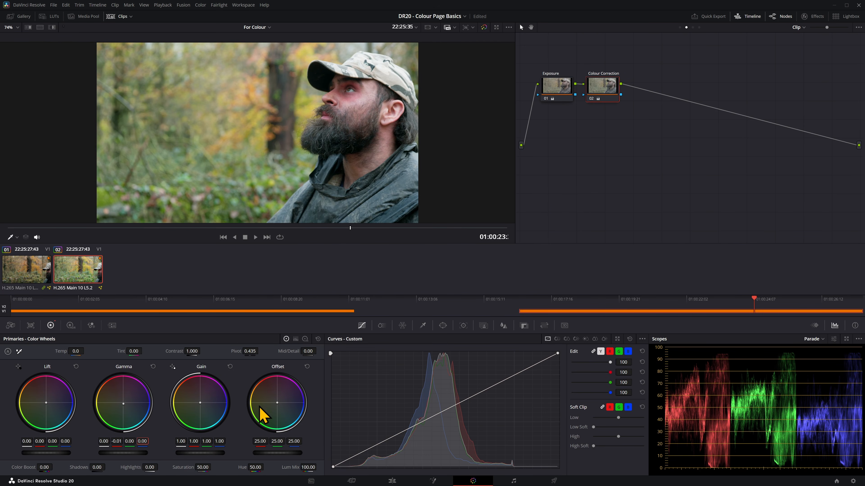
pyautogui.moveTo(142, 441); pyautogui.dragTo(138, 441)
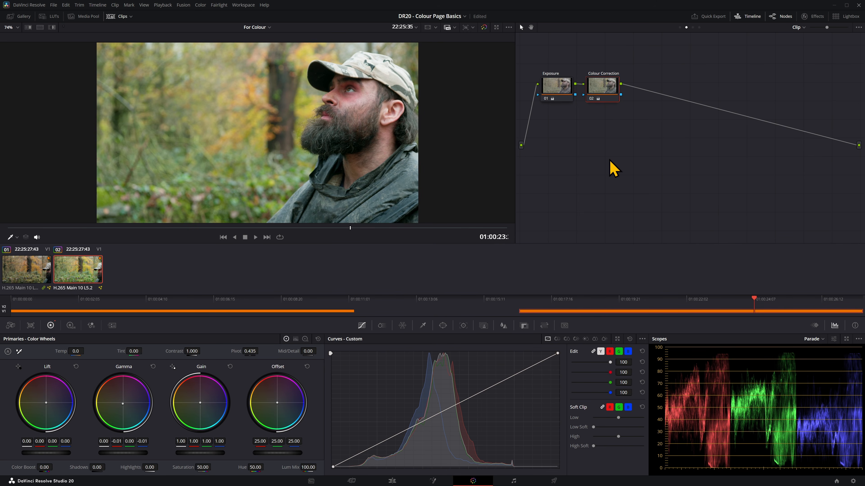
pyautogui.hotkey('ctrl', 'd')
pyautogui.hotkey('ctrl', 'd')
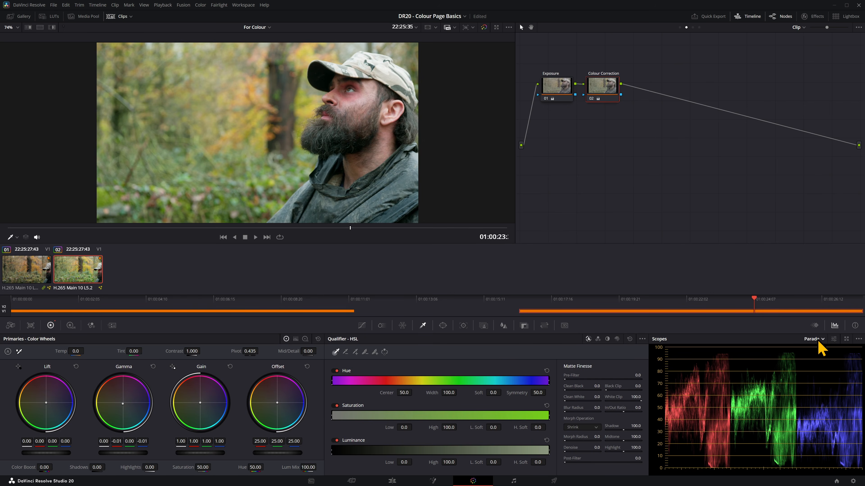
# Step: Switch the scopes to Vectorscope, turn on the skin tone indicator and brighten the graticule
pyautogui.click(818, 340)
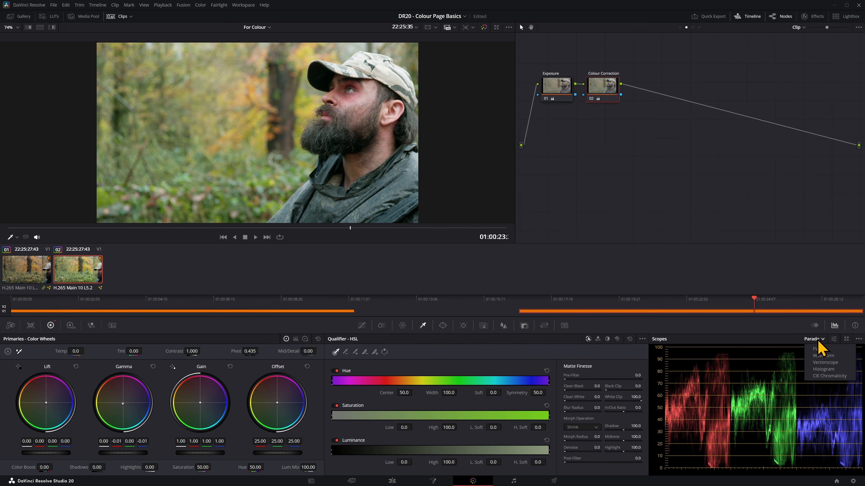
pyautogui.click(827, 362)
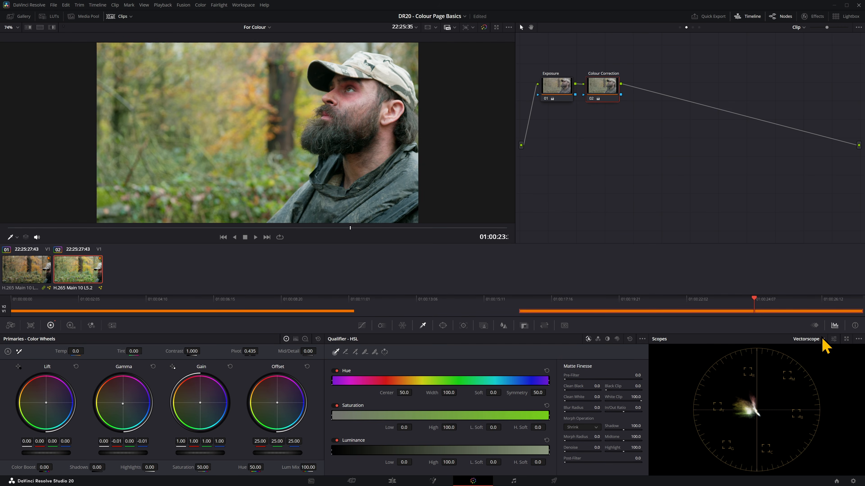
pyautogui.click(834, 339)
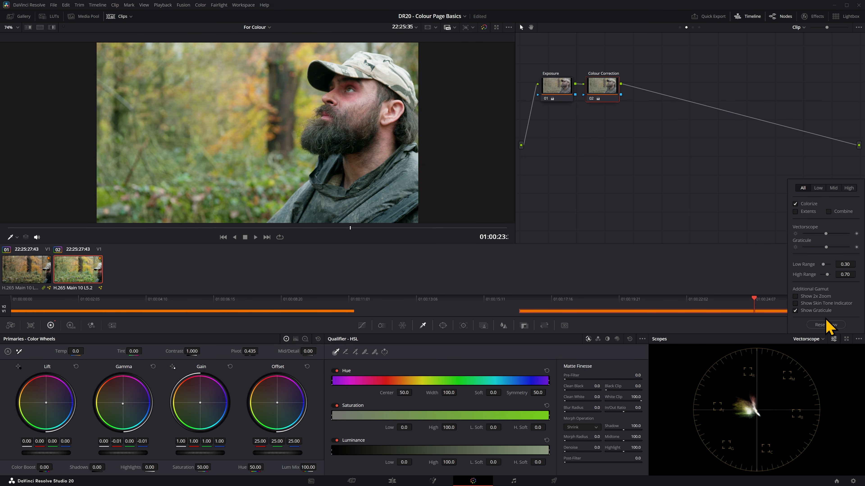
pyautogui.click(820, 304)
pyautogui.moveTo(826, 247); pyautogui.dragTo(842, 248)
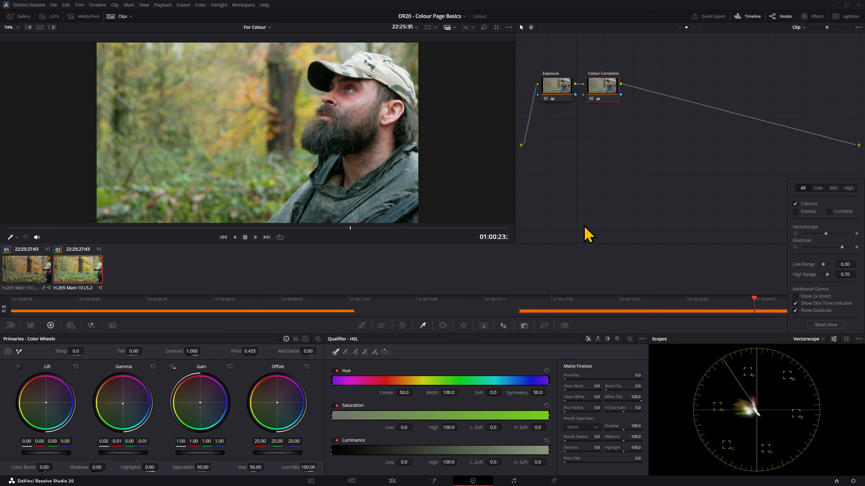
pyautogui.click(585, 235)
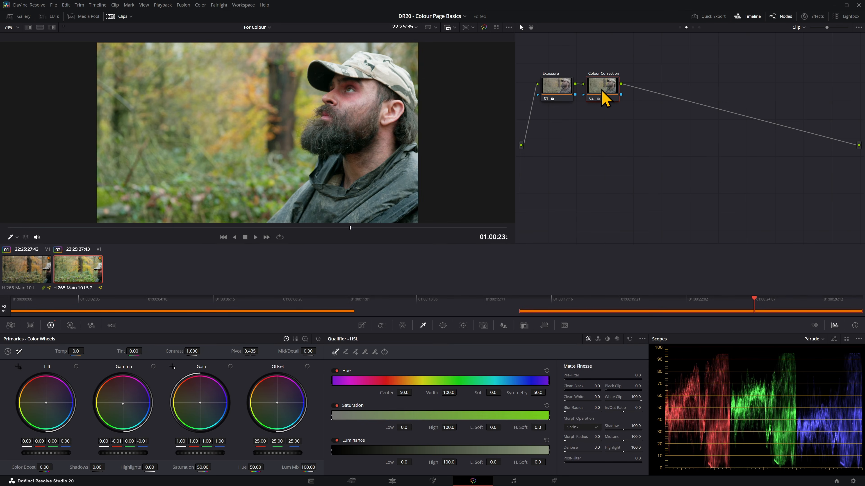
# Step: Add a serial node after Colour Correction and label it Extras
pyautogui.hotkey('alt', 's')
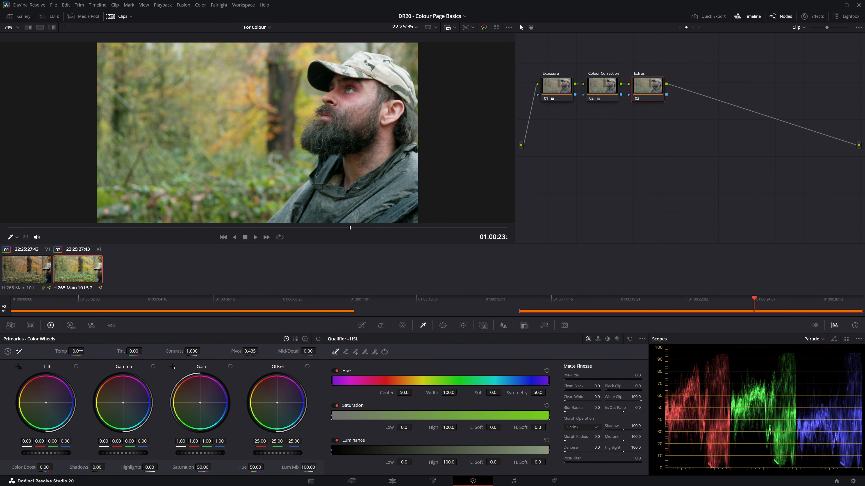
# Step: Try a Temp of about -1110 and Tint values of about -47 and 69.50 on the Extras node, and undo them
pyautogui.moveTo(64, 352); pyautogui.dragTo(29, 352)
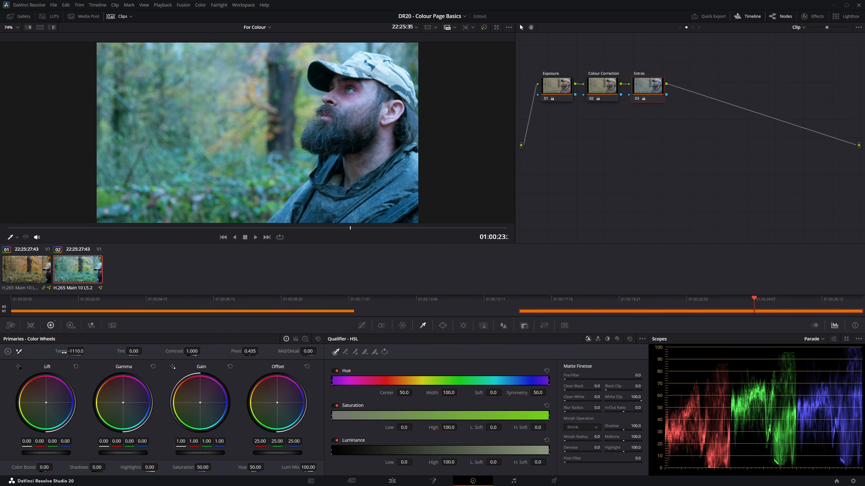
pyautogui.moveTo(64, 352); pyautogui.dragTo(87, 351)
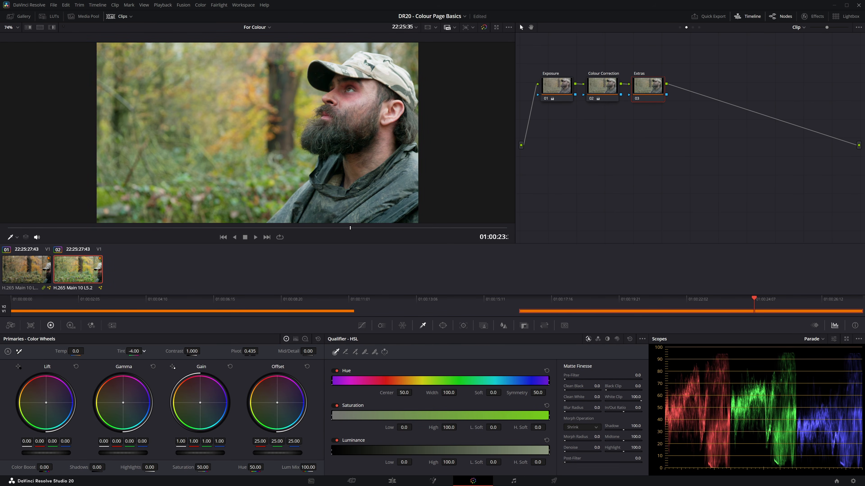
pyautogui.moveTo(133, 351); pyautogui.dragTo(123, 351)
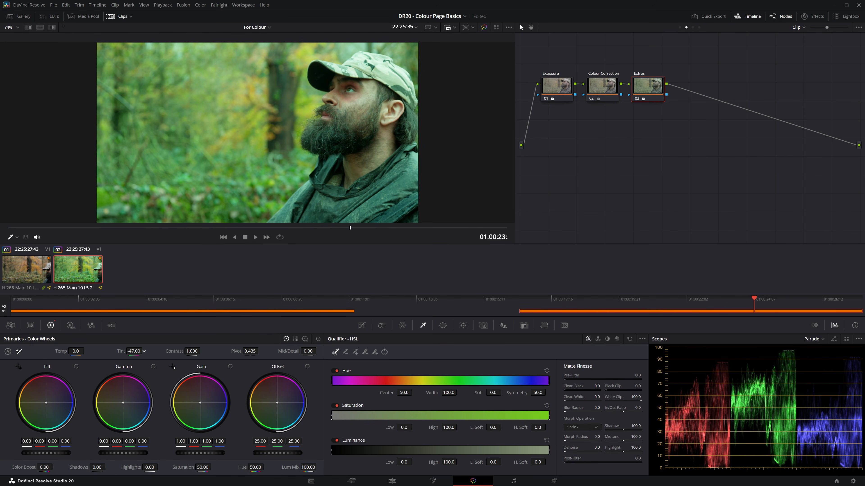
pyautogui.moveTo(124, 351); pyautogui.dragTo(144, 351)
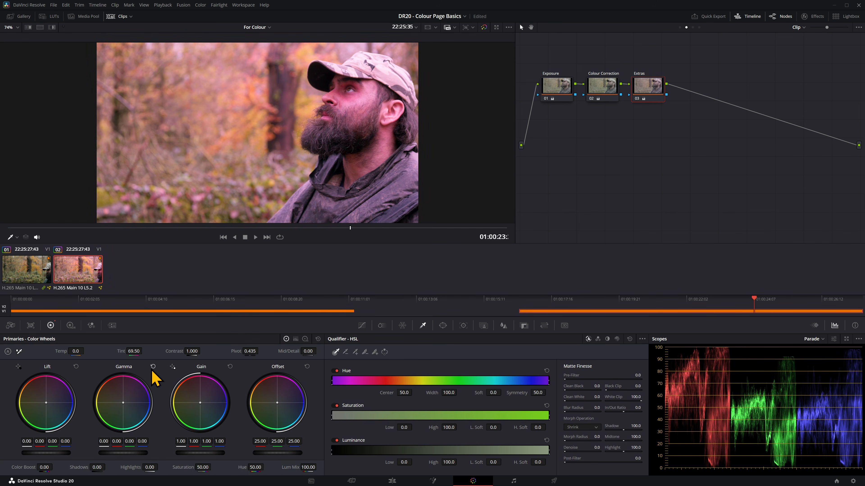
pyautogui.hotkey('ctrl', 'z')
pyautogui.hotkey('ctrl', 'z')
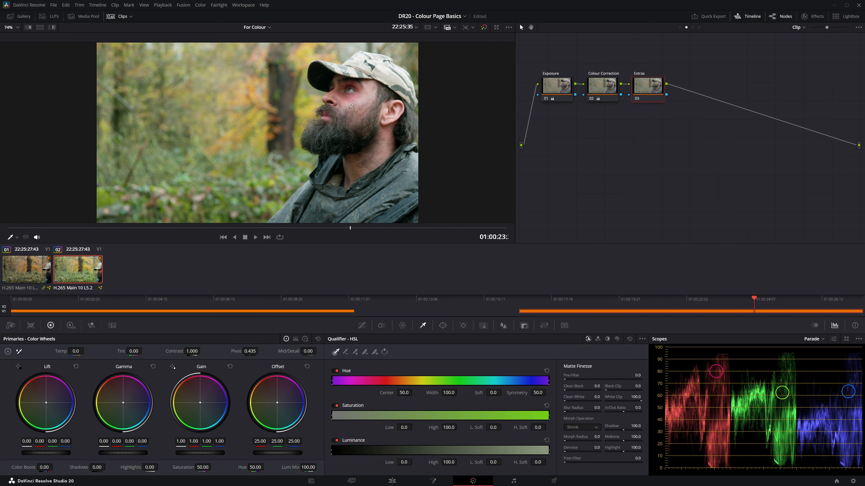
# Step: Try out the Contrast on the Extras node, set it to 1.084, and compare the image with the node off and on
pyautogui.moveTo(177, 351); pyautogui.dragTo(202, 351)
pyautogui.doubleClick(177, 351)
pyautogui.moveTo(203, 351); pyautogui.dragTo(203, 351)
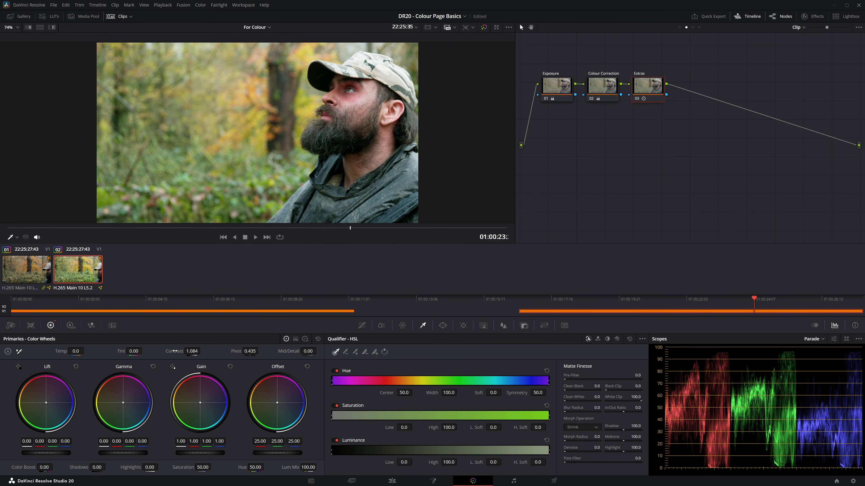
pyautogui.hotkey('ctrl', 'd')
pyautogui.hotkey('ctrl', 'd')
# Step: Raise the master Shadow level slightly in the Log Wheels, and return to the primary Color Wheels
pyautogui.click(305, 339)
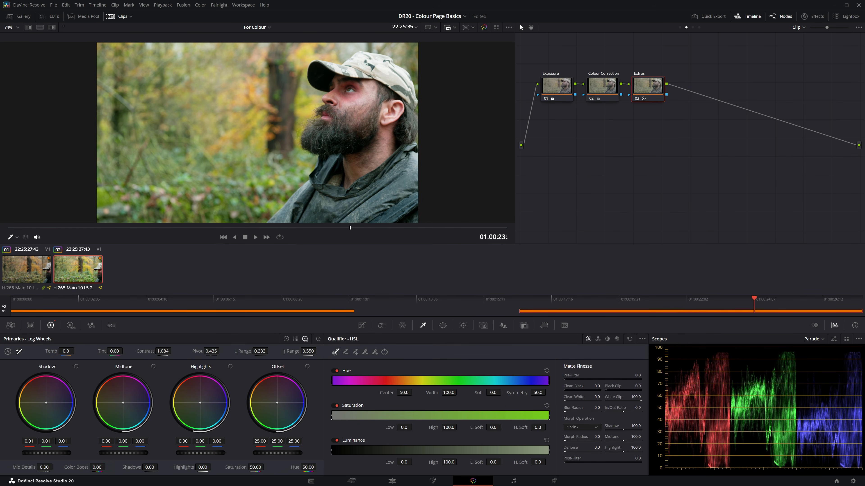
pyautogui.moveTo(47, 453)
pyautogui.mouseDown()
pyautogui.moveTo(20, 453)
pyautogui.moveTo(60, 453)
pyautogui.mouseUp()
pyautogui.click(287, 340)
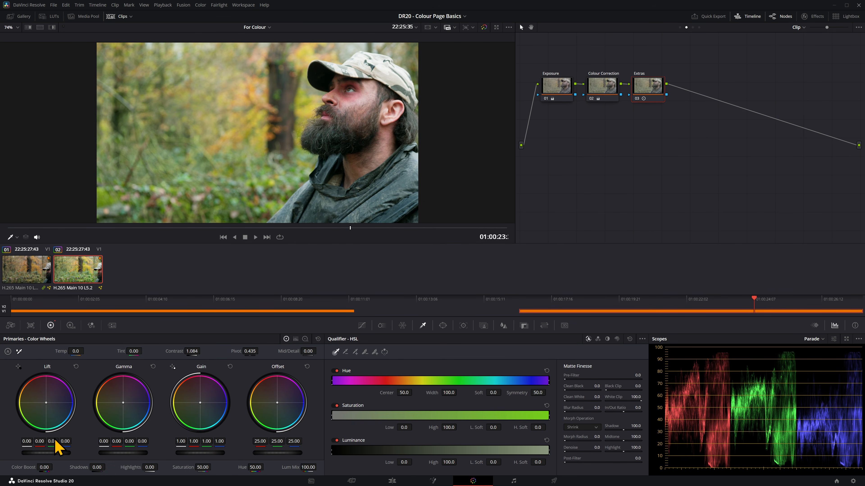
# Step: Try a higher Highlights value on the Extras node, reset it, and set the Color Boost to 7.50
pyautogui.moveTo(180, 467); pyautogui.dragTo(213, 467)
pyautogui.doubleClick(183, 467)
pyautogui.moveTo(33, 467); pyautogui.dragTo(55, 466)
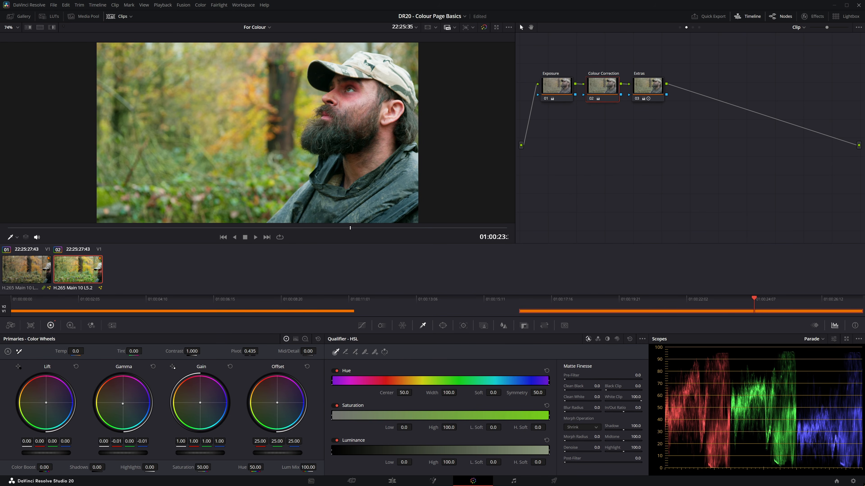
# Step: View the first clip's Group Post-Clip node graph and finished look, and return to the second clip
pyautogui.press('Up')
pyautogui.click(693, 27)
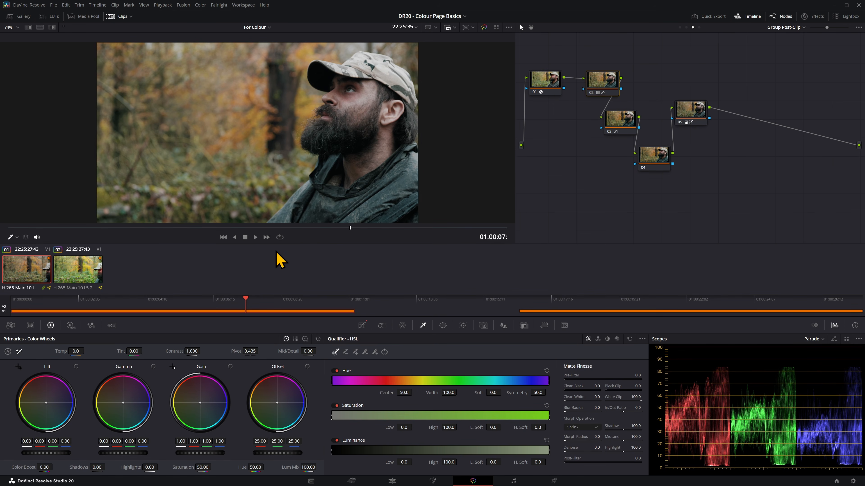
pyautogui.click(87, 274)
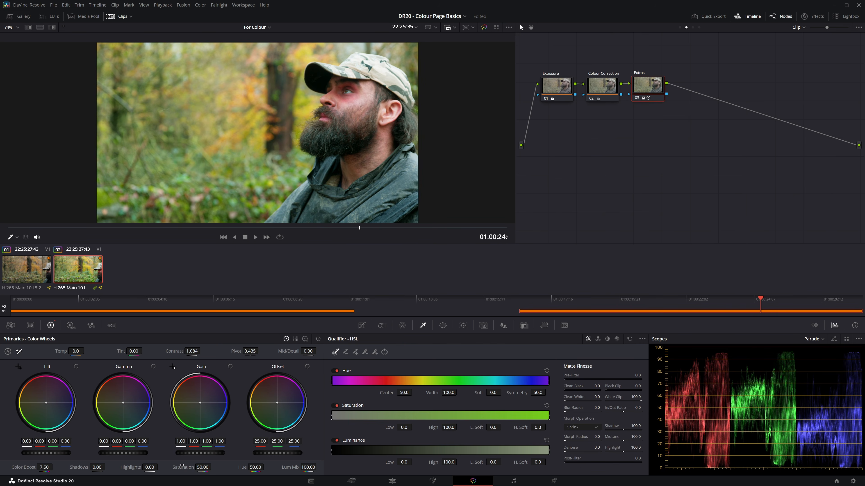
# Step: Set the Saturation of the Extras node to 45.60 and add a fourth serial node after it
pyautogui.moveTo(203, 467); pyautogui.dragTo(186, 467)
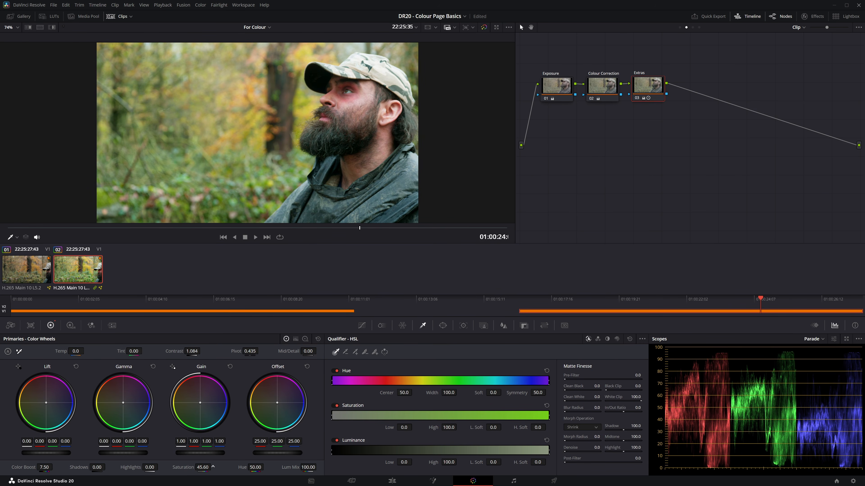
pyautogui.hotkey('alt', 's')
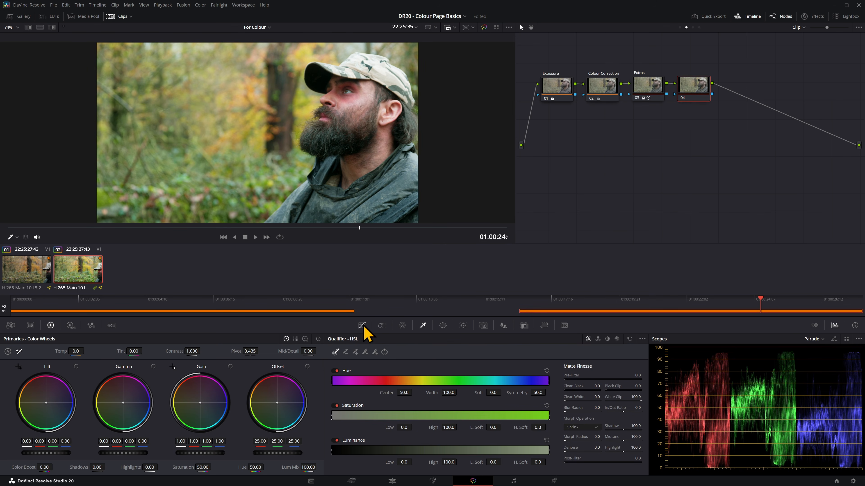
# Step: On the fourth node's Hue Vs Hue curve, isolate the greens with three points and set the middle point's Hue Rotate to 37.38
pyautogui.click(362, 326)
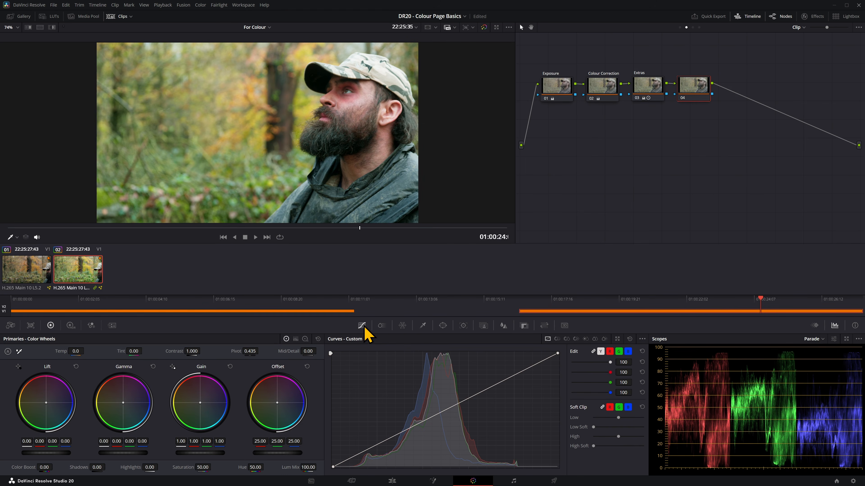
pyautogui.click(557, 340)
pyautogui.click(468, 404)
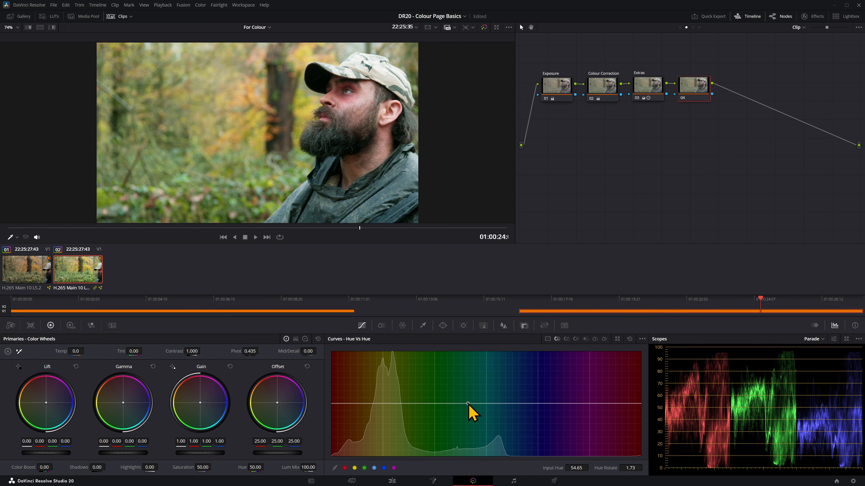
pyautogui.click(381, 403)
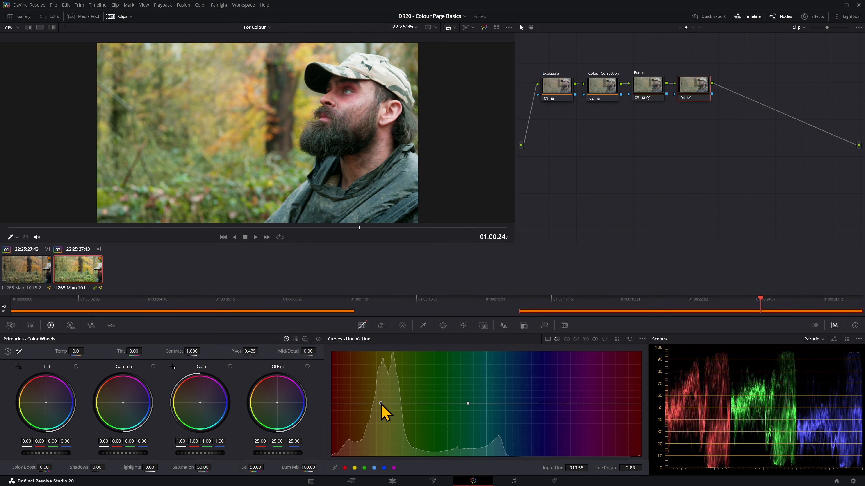
pyautogui.click(432, 404)
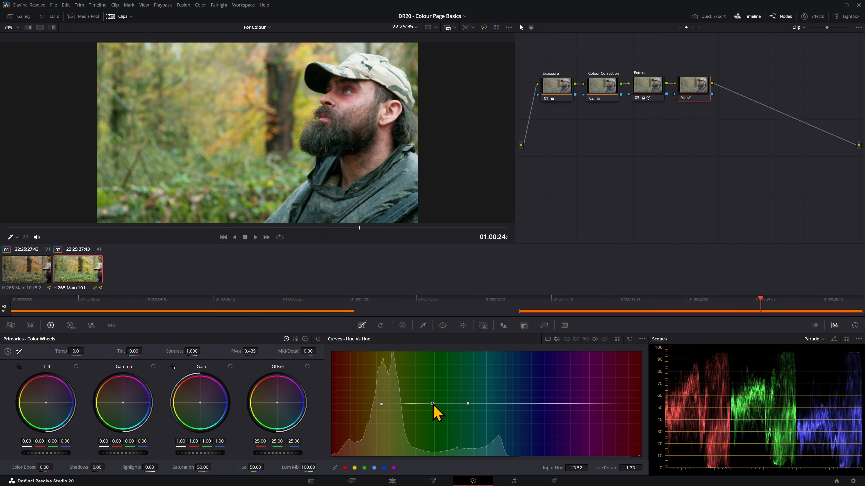
pyautogui.moveTo(432, 406); pyautogui.dragTo(433, 414)
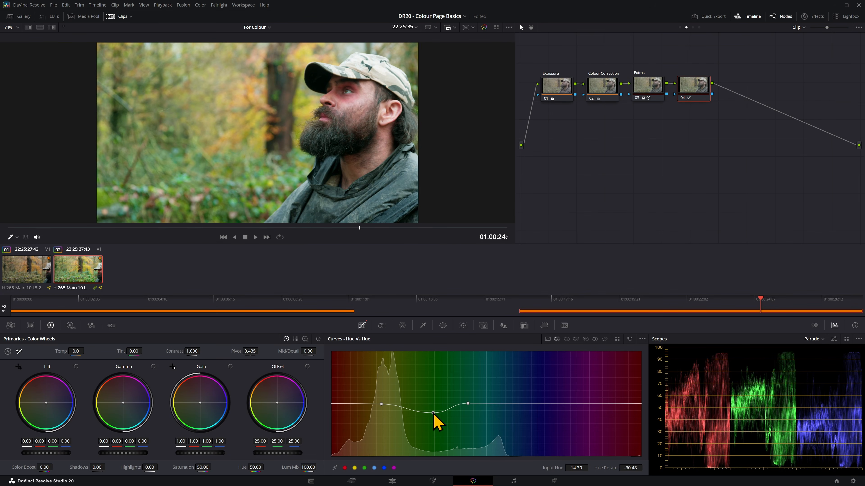
pyautogui.moveTo(433, 414); pyautogui.dragTo(434, 394)
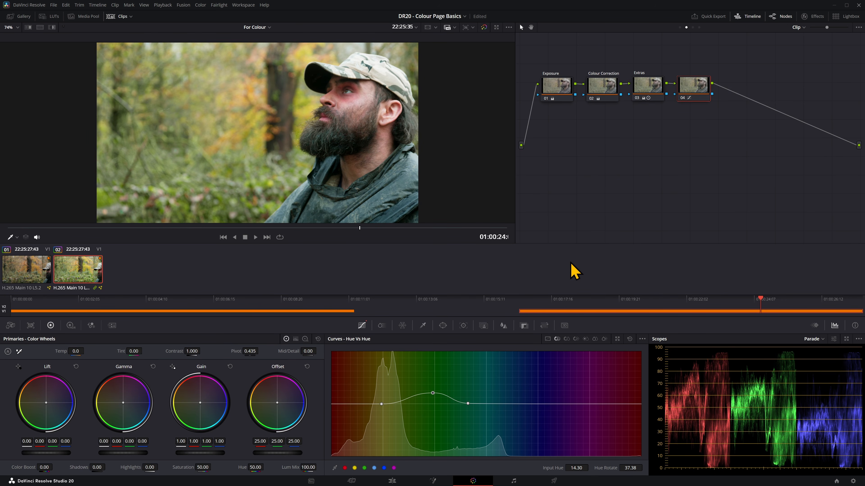
# Step: Select all four nodes in the clip's node graph
pyautogui.hotkey('ctrl', 'a')
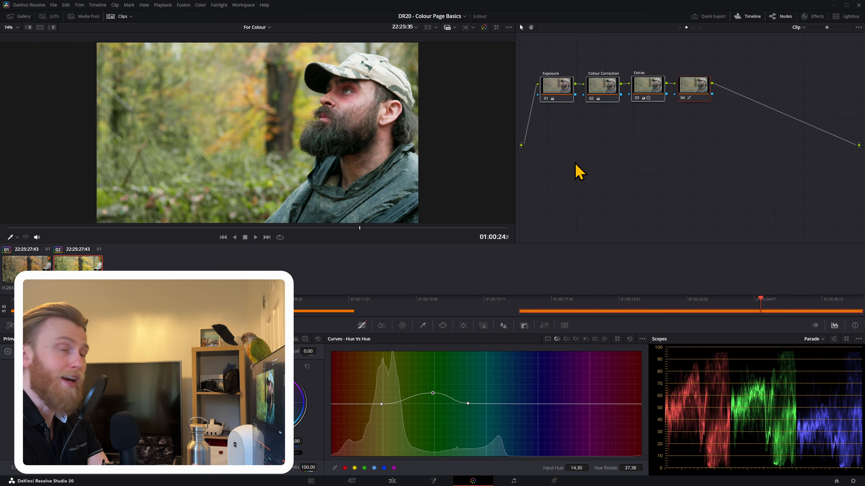